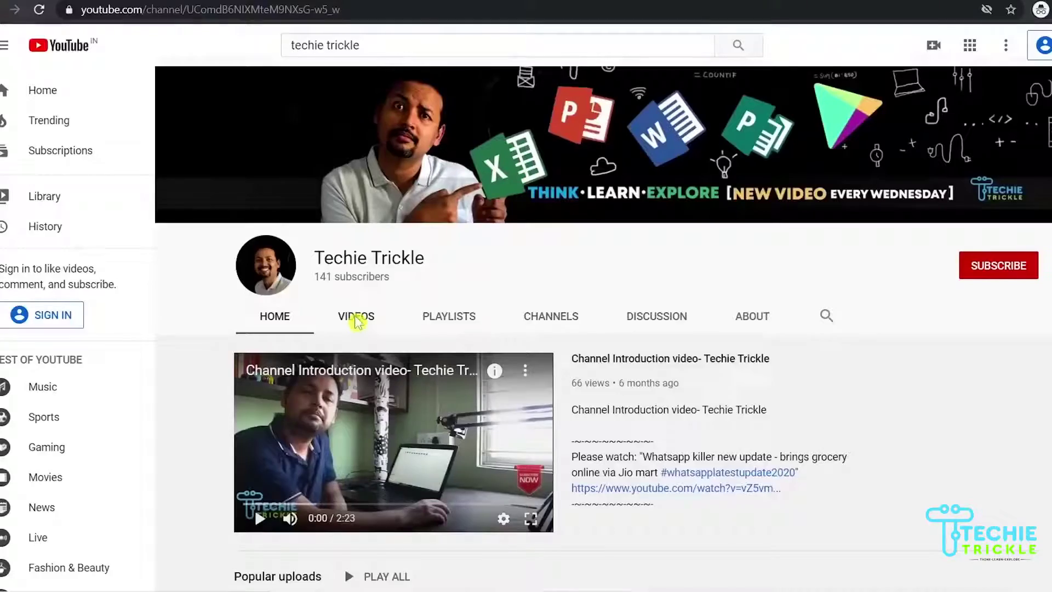
Show the channel's uploaded videos and scroll through the tutorial grid
left_click(357, 315)
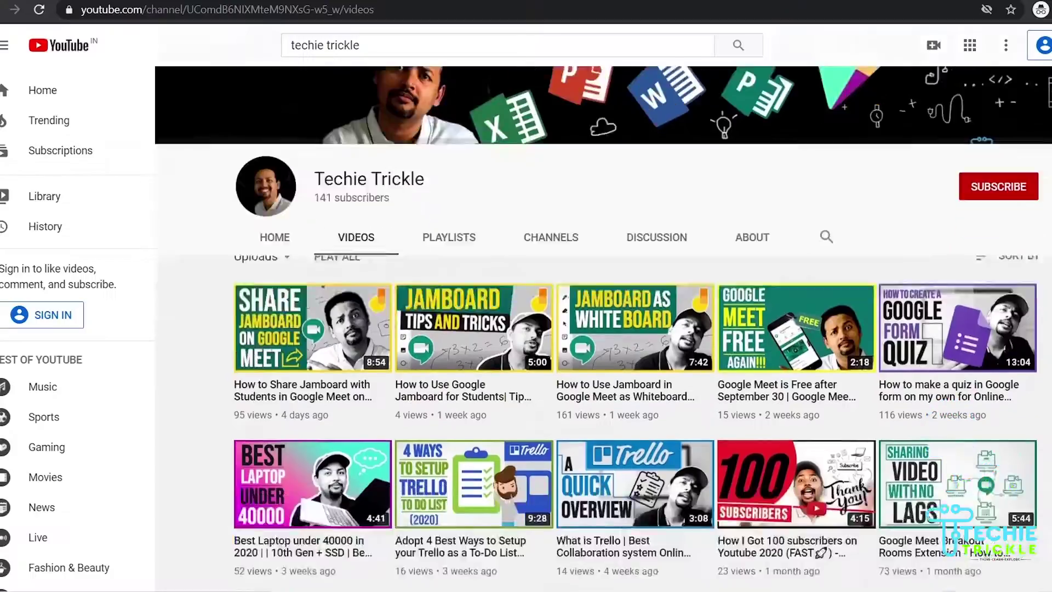
scroll(548, 548, "down", 12)
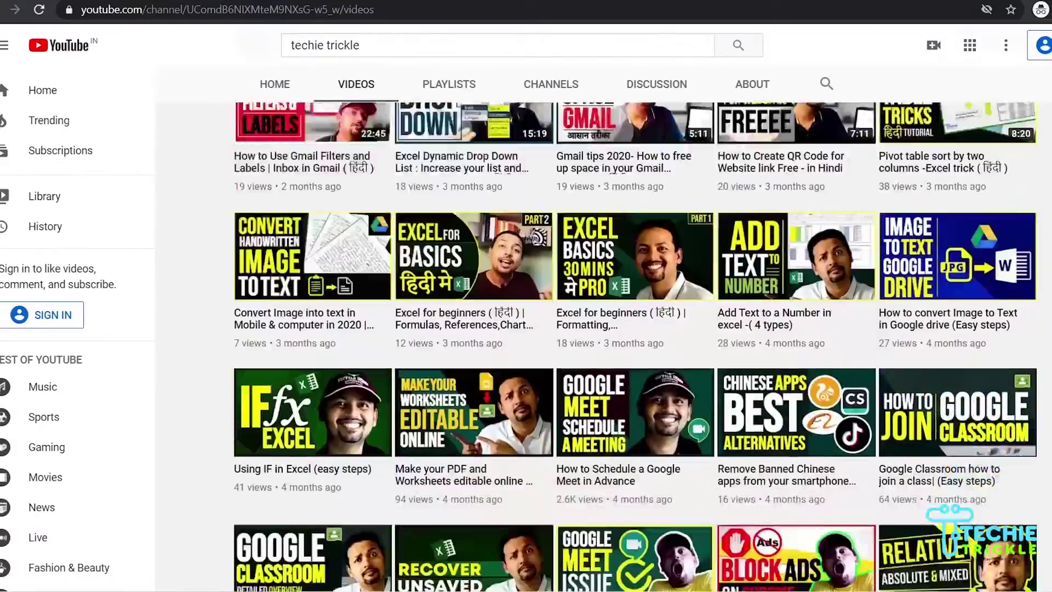
scroll(634, 345, "down", 12)
scroll(635, 345, "up", 11)
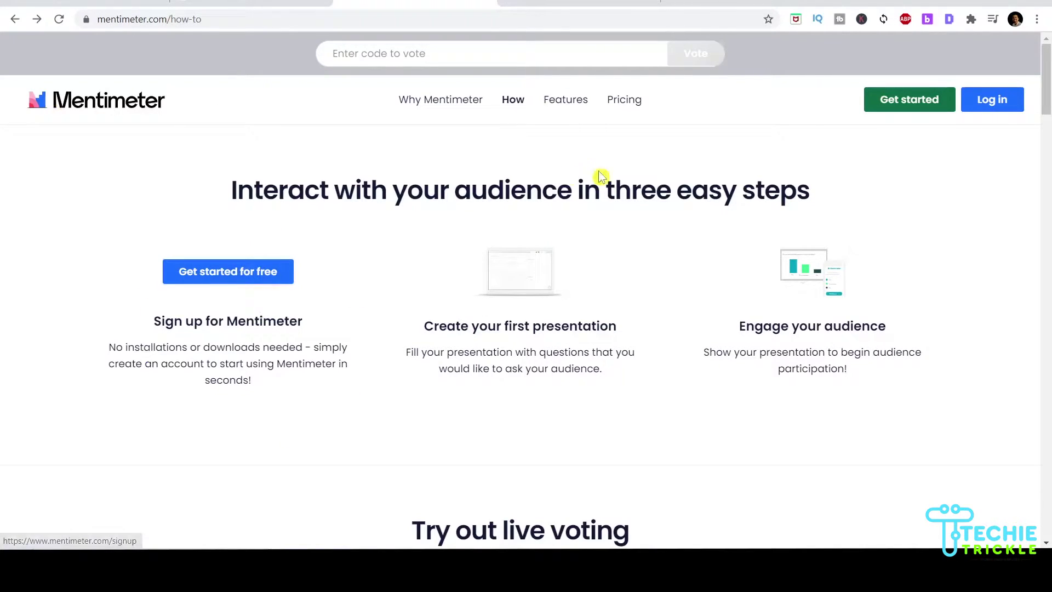
scroll(617, 329, "down", 4)
scroll(619, 333, "down", 1)
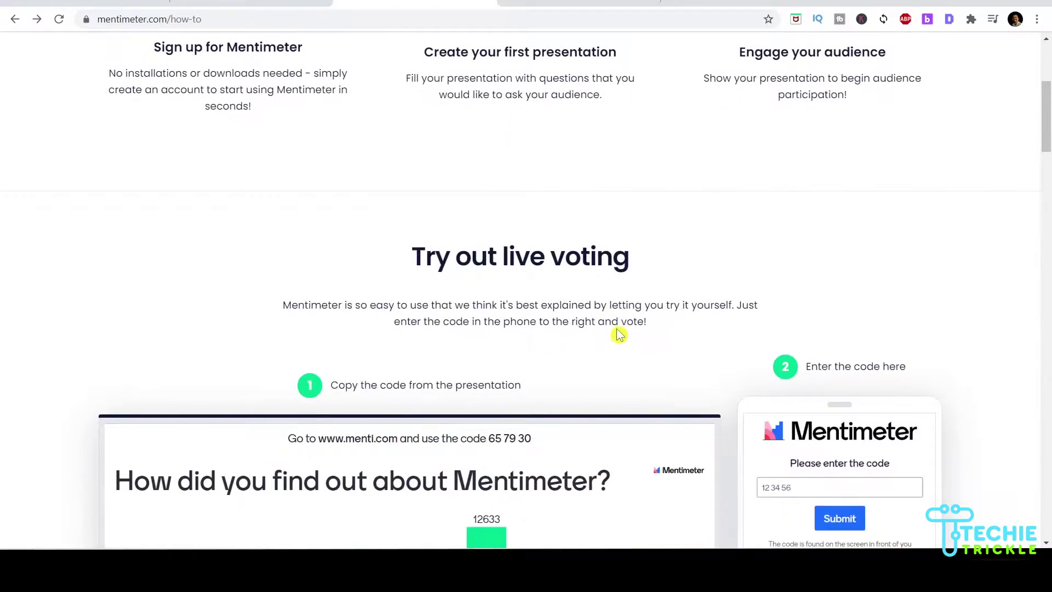
scroll(617, 329, "down", 5)
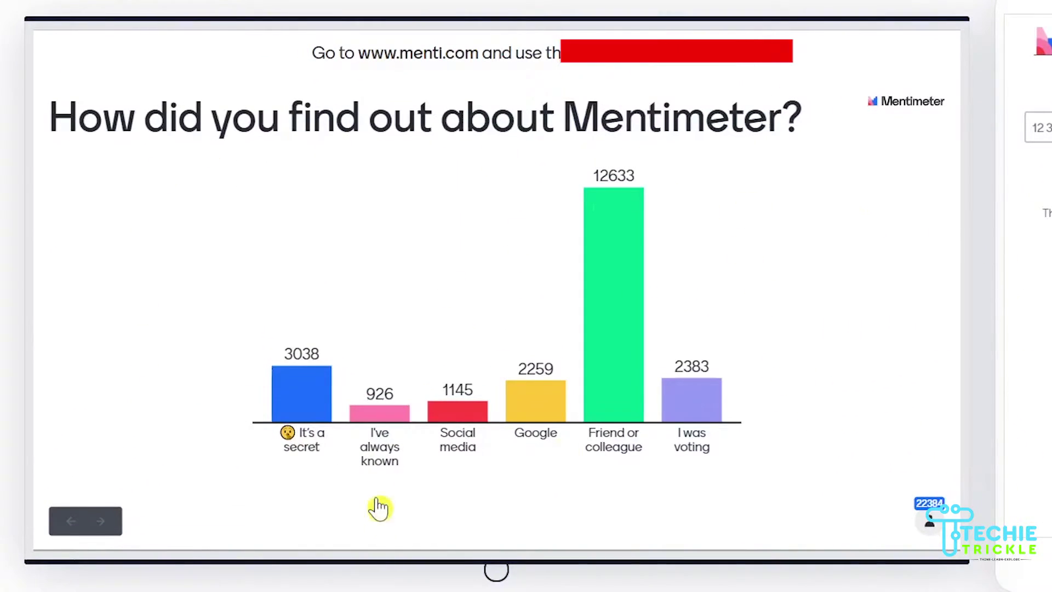
scroll(789, 568, "down", 2)
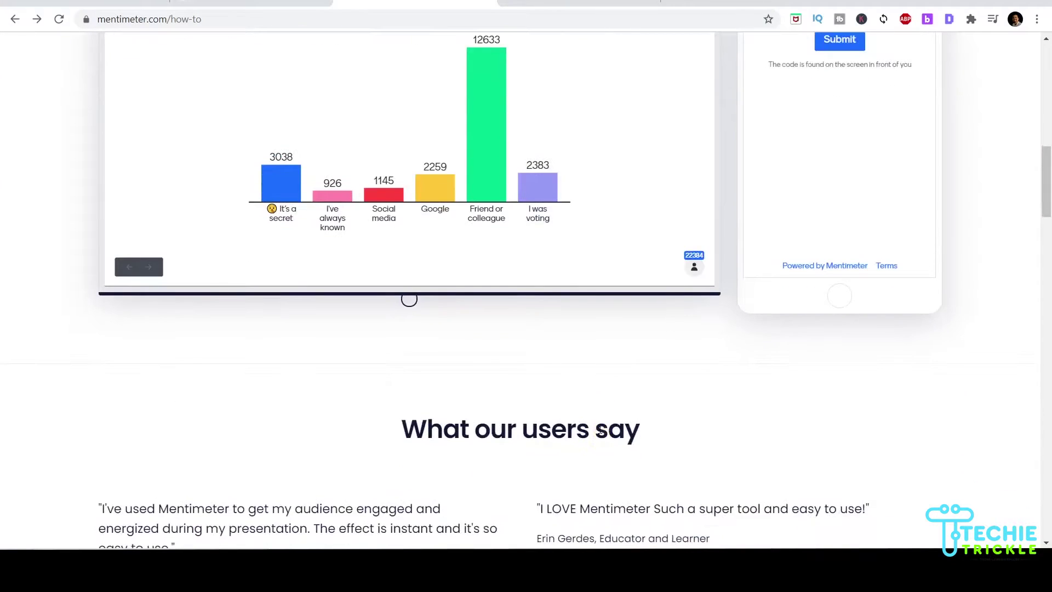
scroll(599, 430, "down", 6)
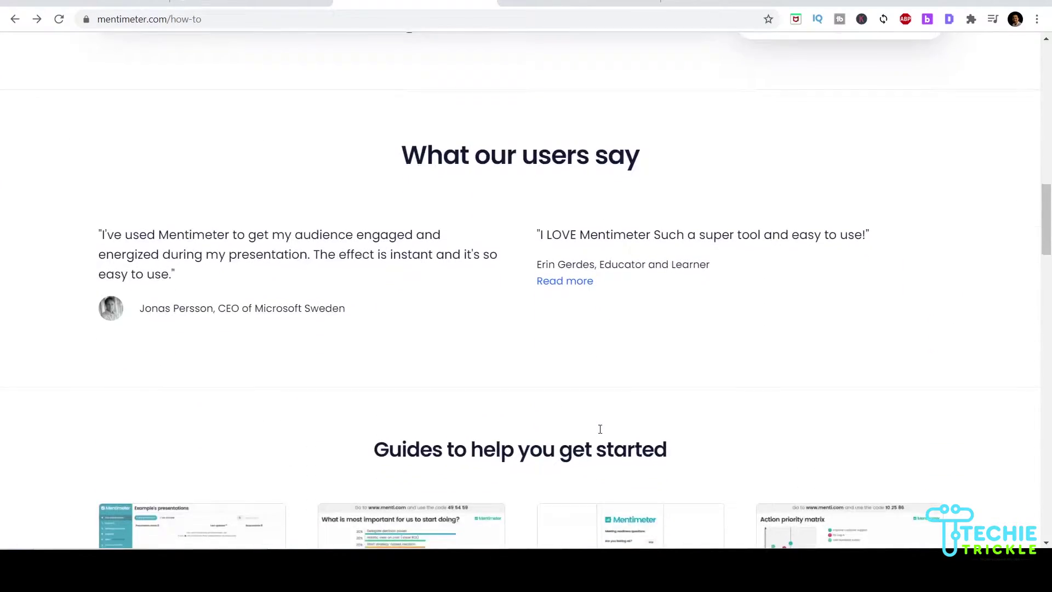
scroll(601, 434, "up", 12)
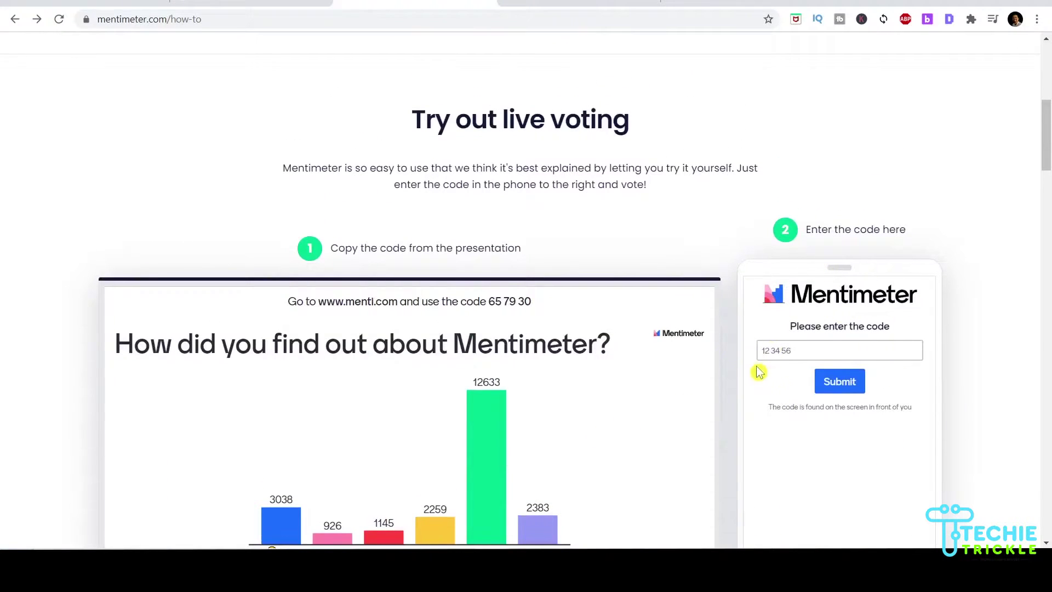
scroll(394, 278, "down", 4)
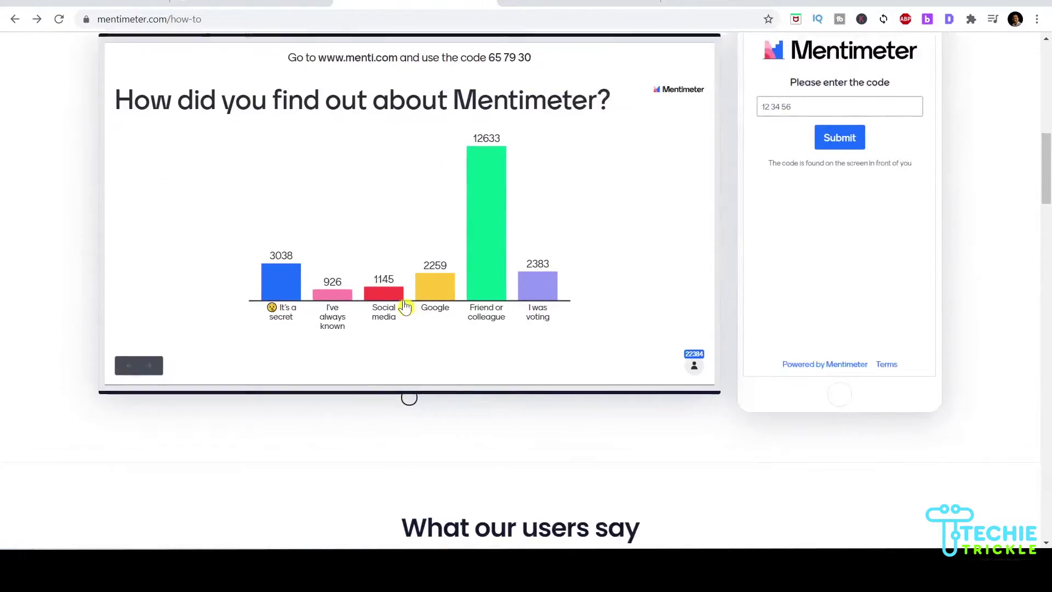
scroll(405, 307, "down", 3)
scroll(405, 307, "up", 15)
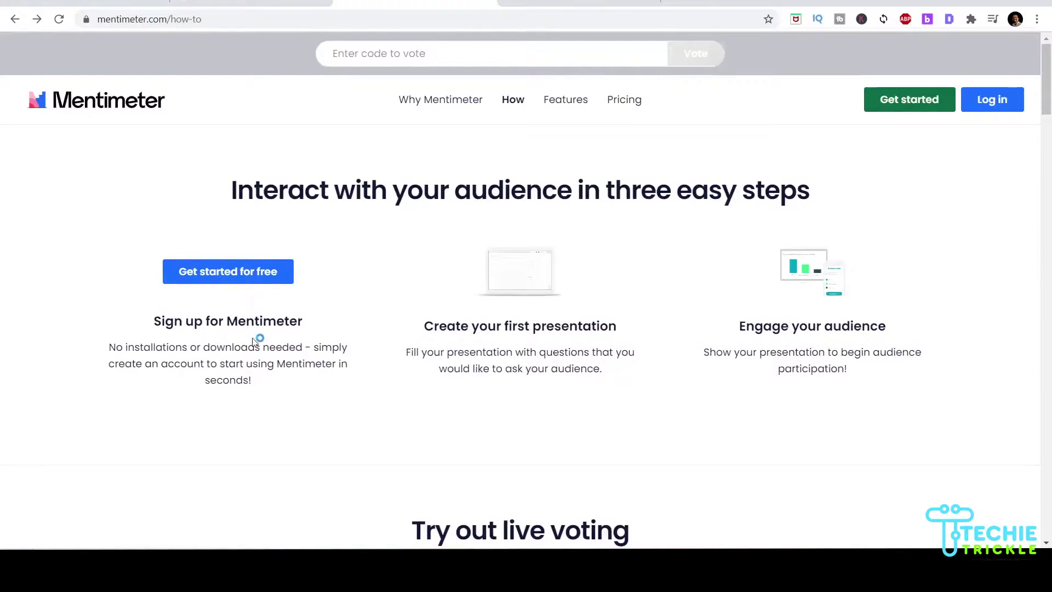
Sign up for a free Mentimeter account with a Google account
left_click(253, 279)
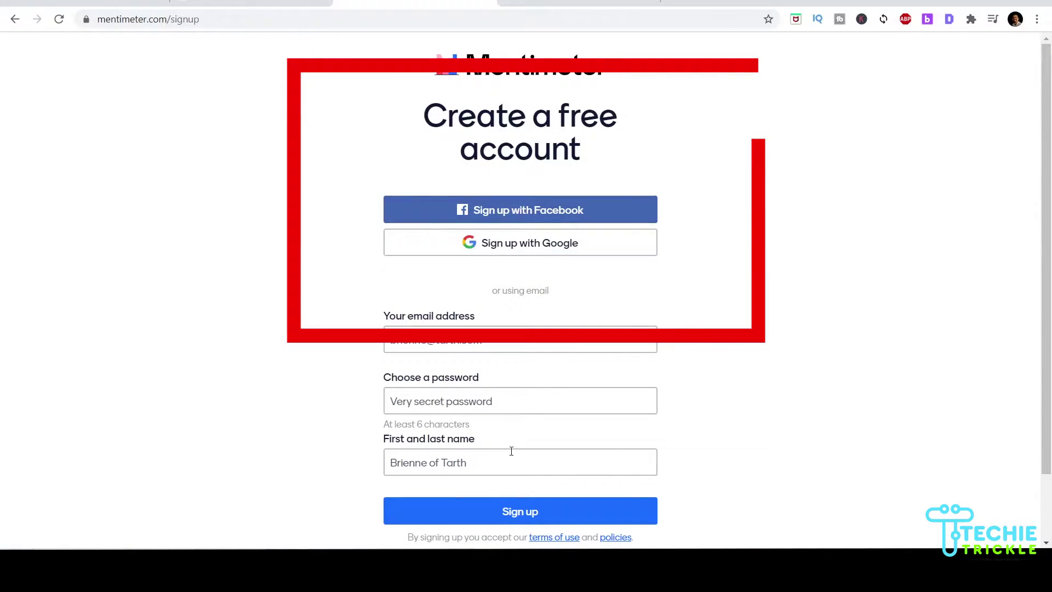
left_click(528, 249)
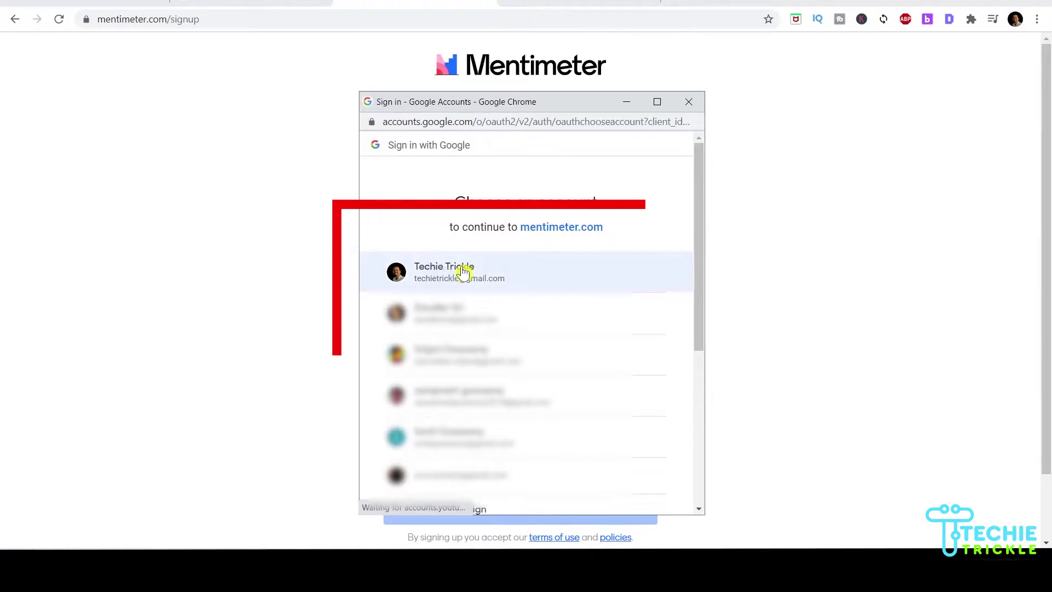
left_click(463, 272)
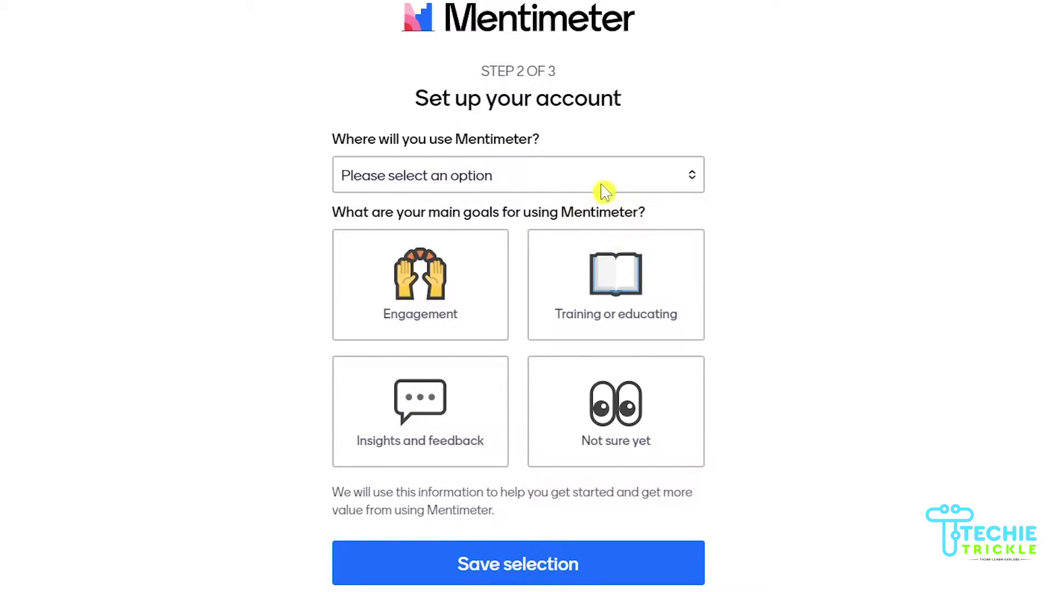
Set the use to Education with Engagement and Training or educating goals, and save
left_click(635, 181)
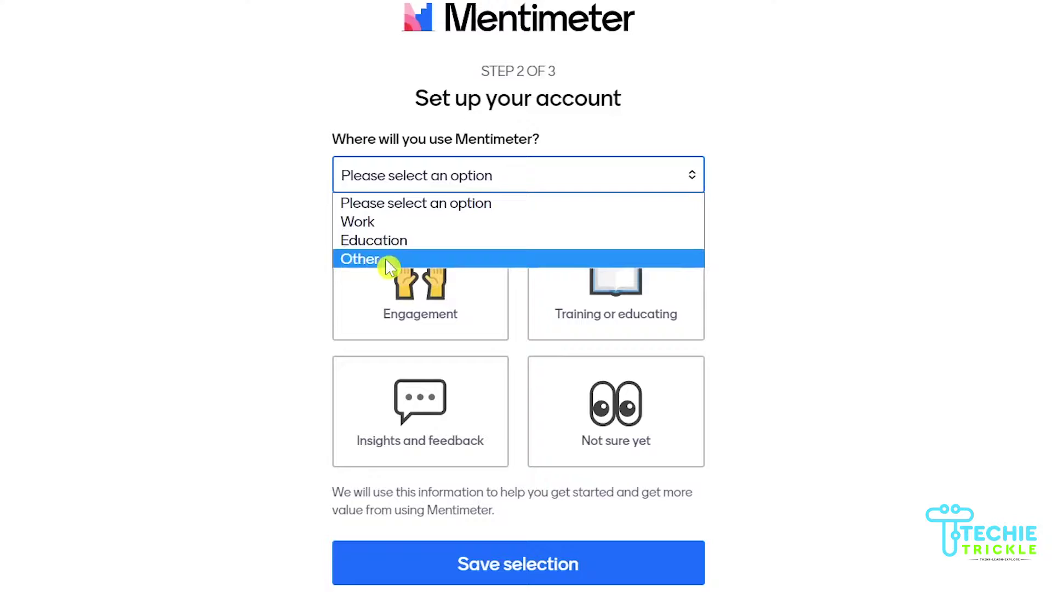
left_click(383, 241)
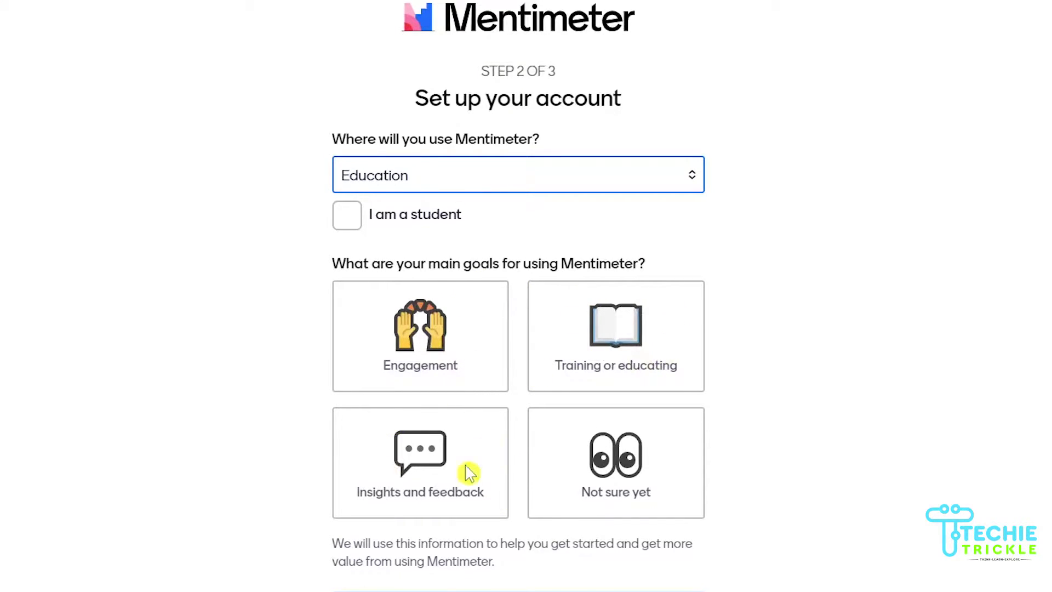
scroll(625, 471, "down", 3)
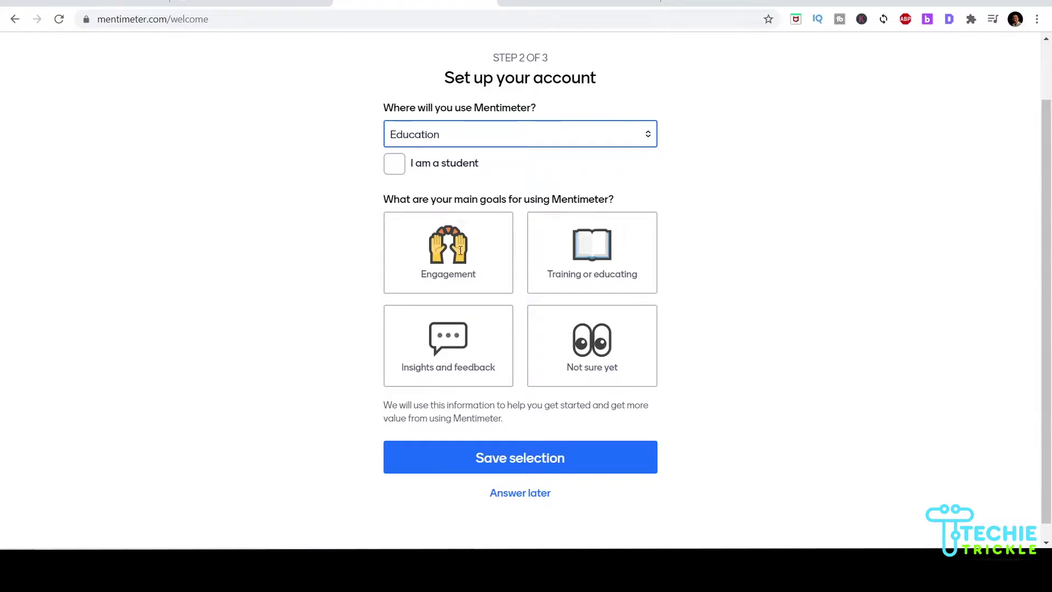
left_click(460, 251)
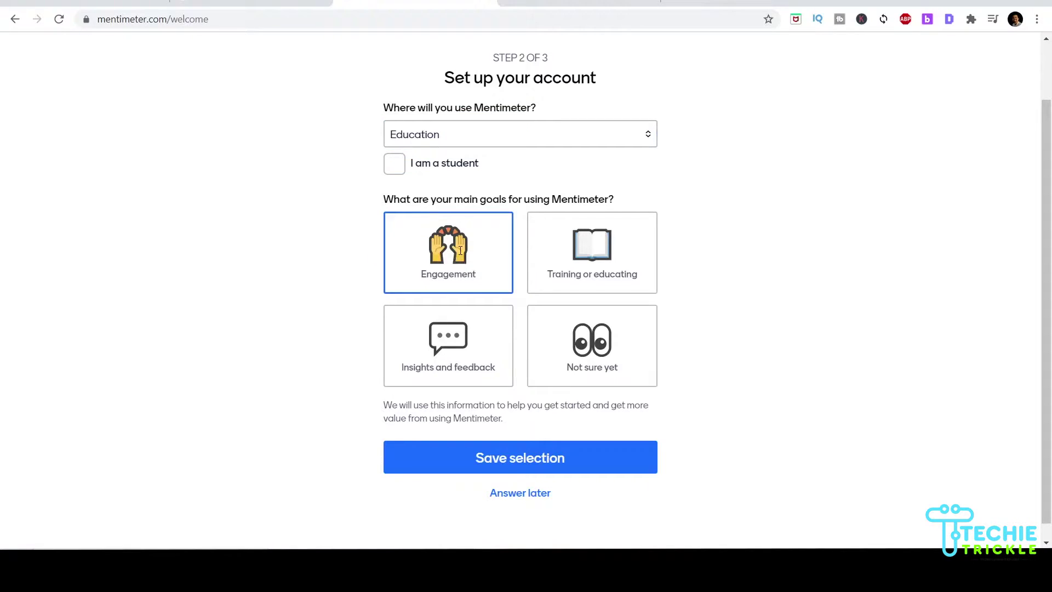
left_click(610, 248)
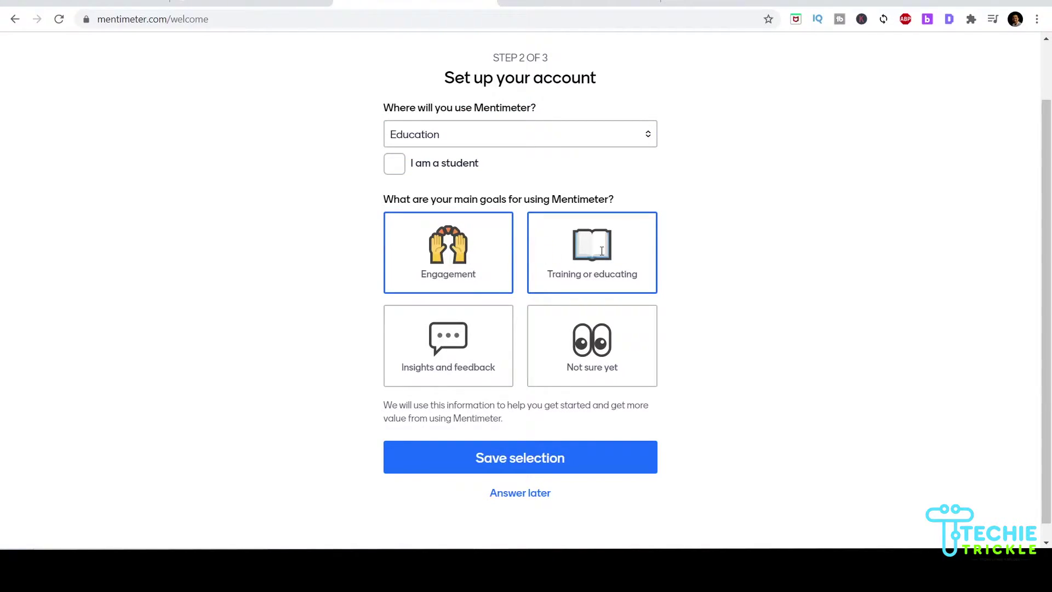
left_click(543, 465)
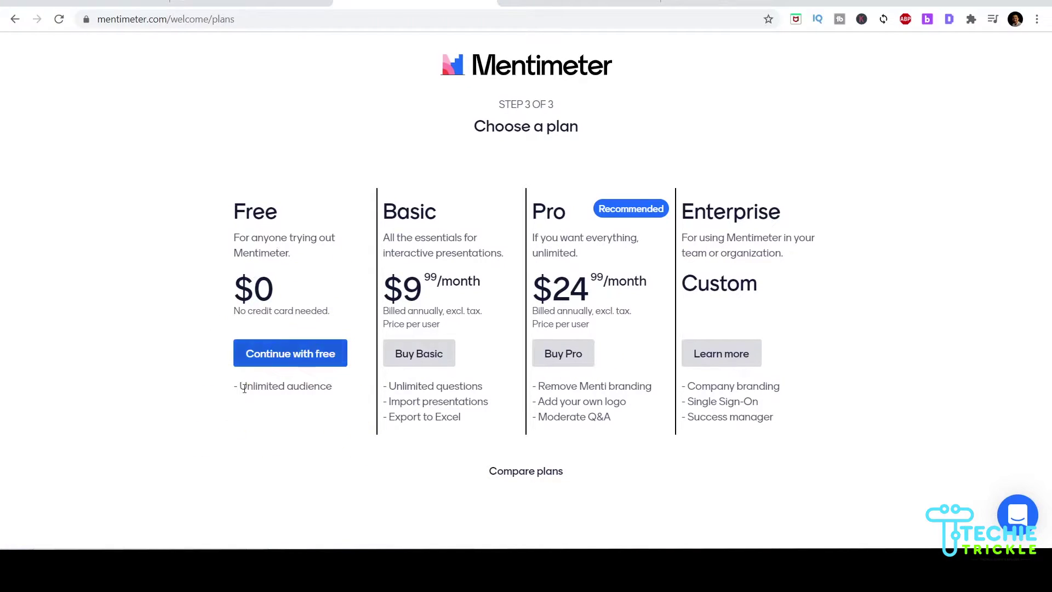
Stay on the free plan and start the new presentation, My First Presentation
left_click(288, 362)
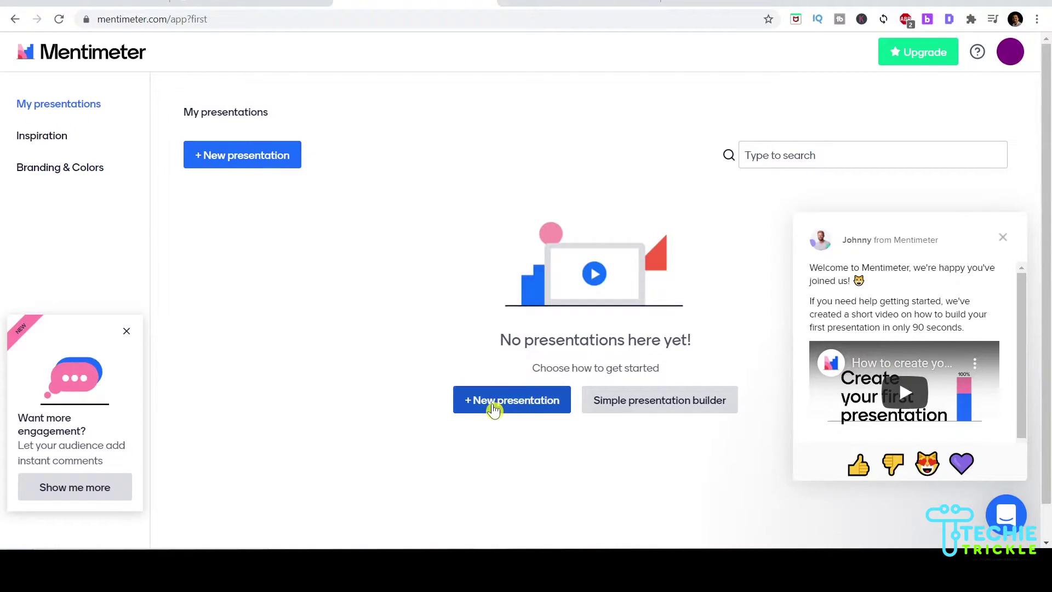
left_click(493, 410)
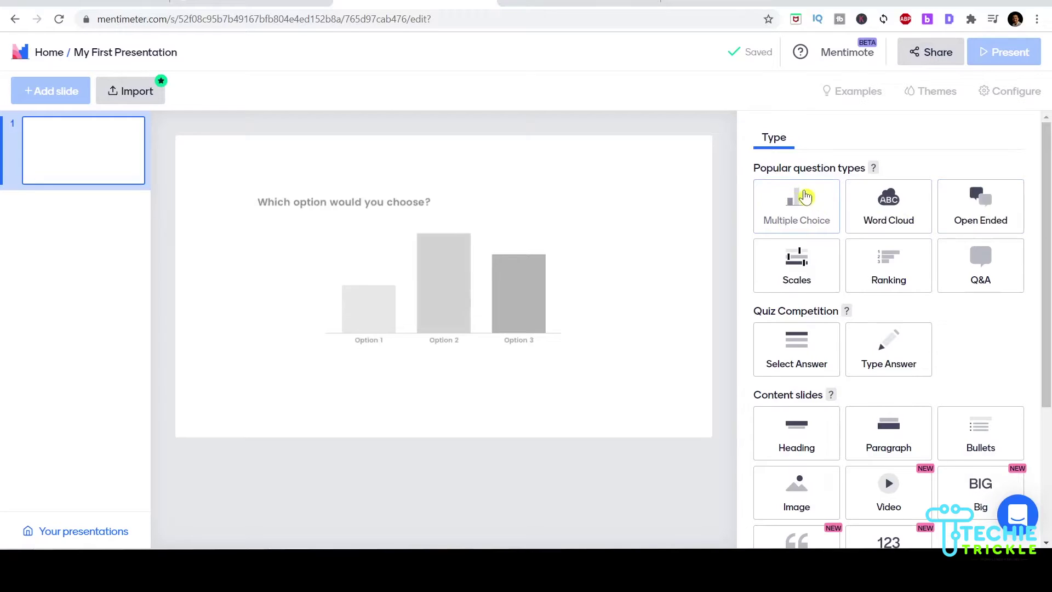
Make the slide a Multiple Choice question with results shown as Bars
left_click(803, 197)
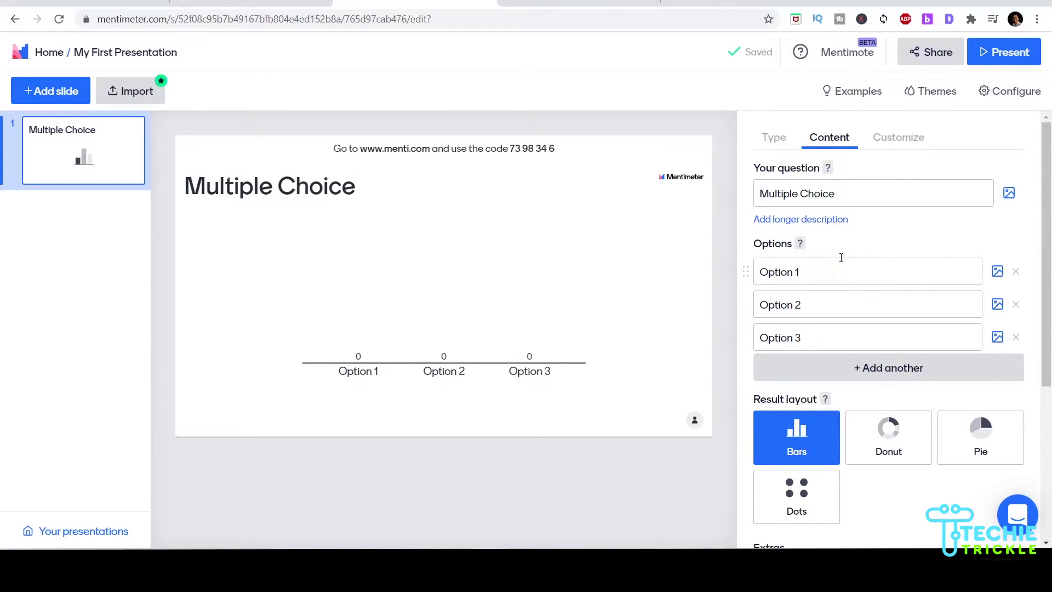
mouse_move(811, 439)
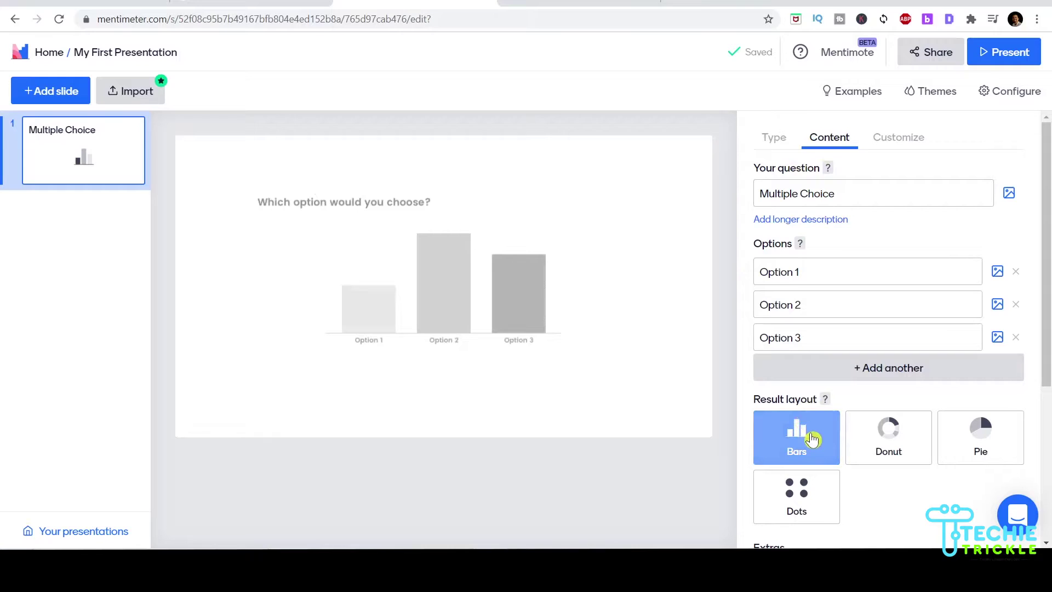
mouse_move(875, 444)
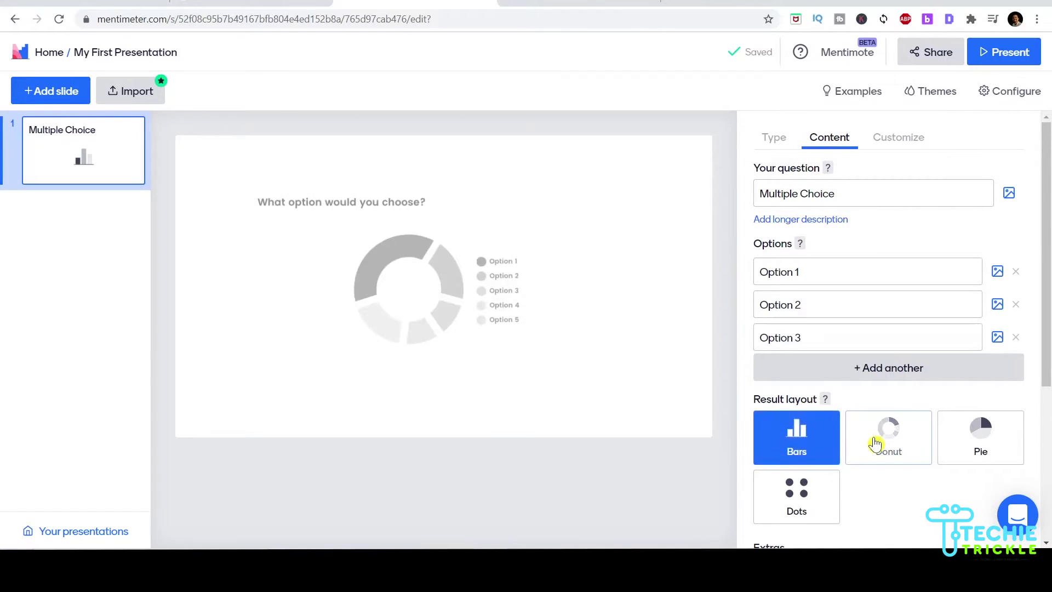
mouse_move(810, 493)
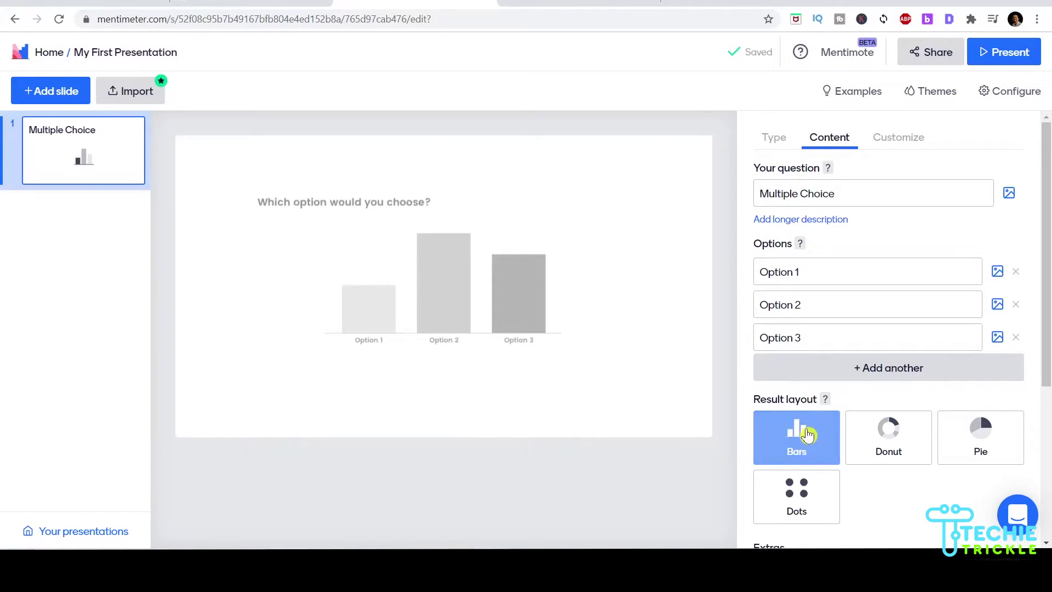
left_click(807, 434)
scroll(807, 434, "down", 5)
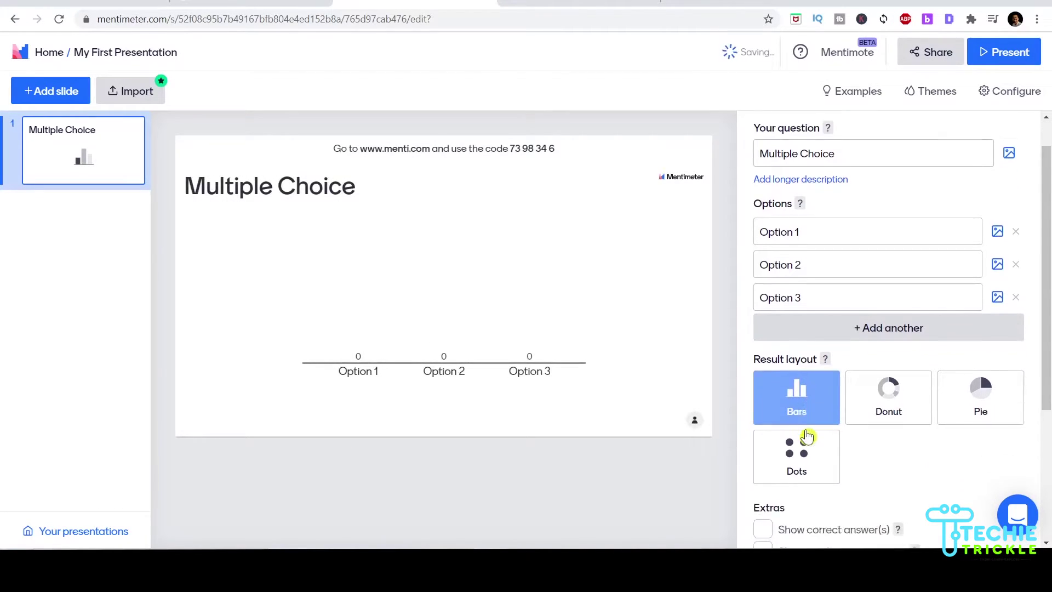
scroll(900, 428, "up", 5)
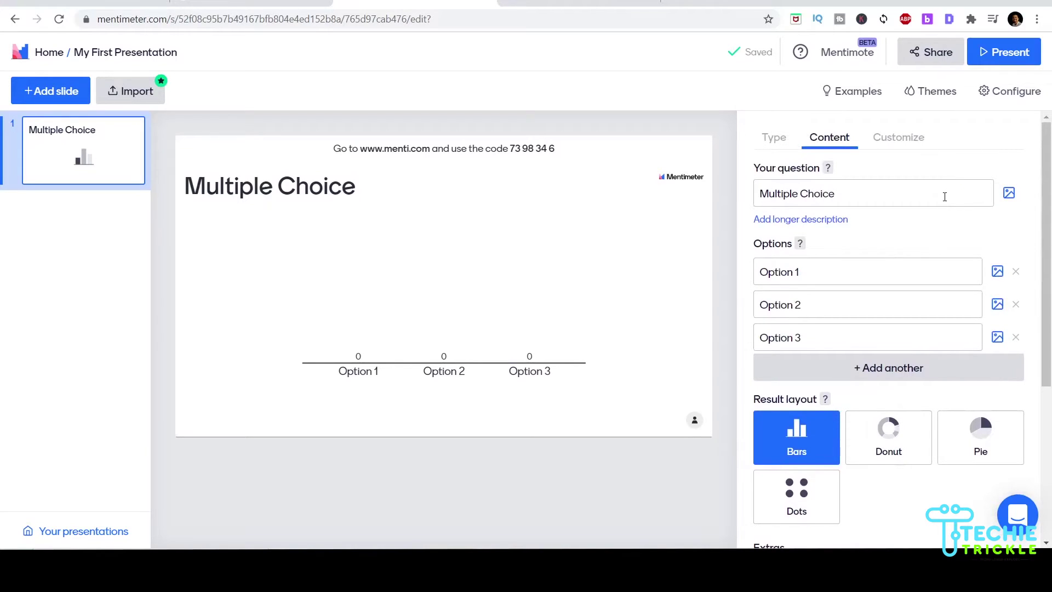
Enter the question 'Do you use Google Meet?' with first options Yes and No
left_click(944, 196)
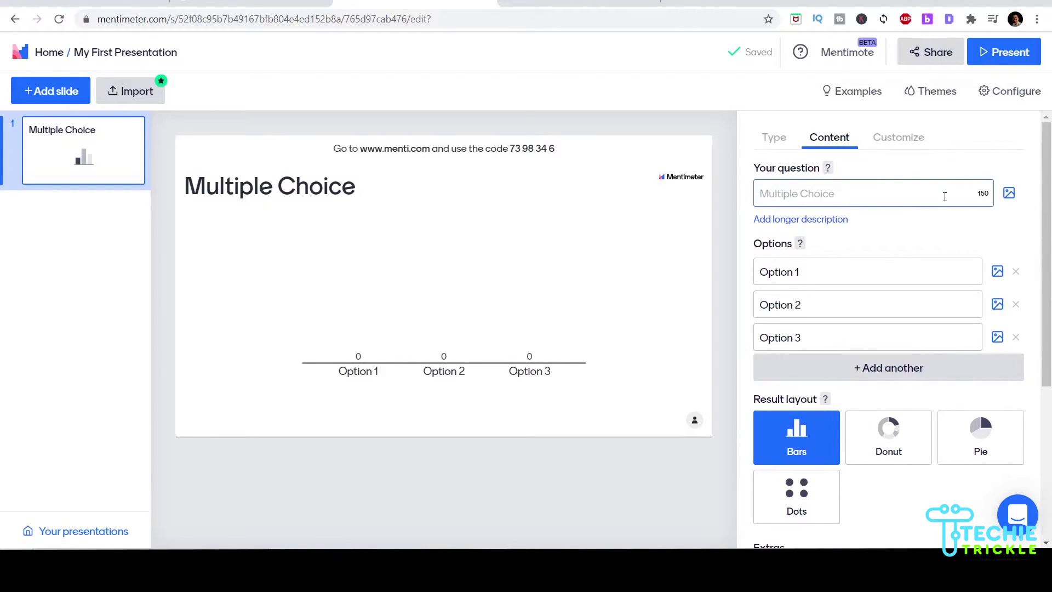
type("Do you")
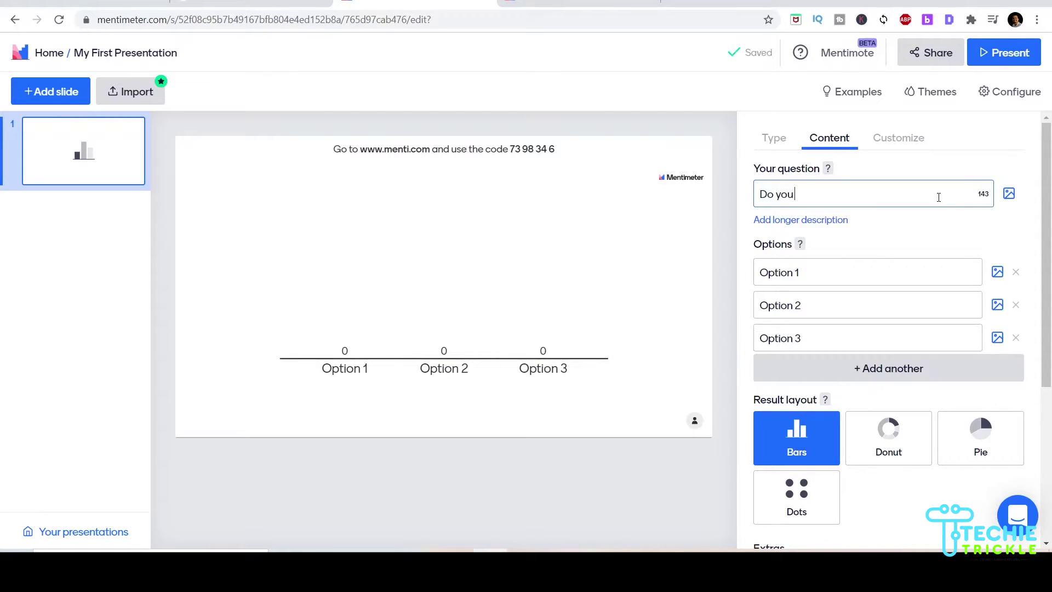
type(" use ")
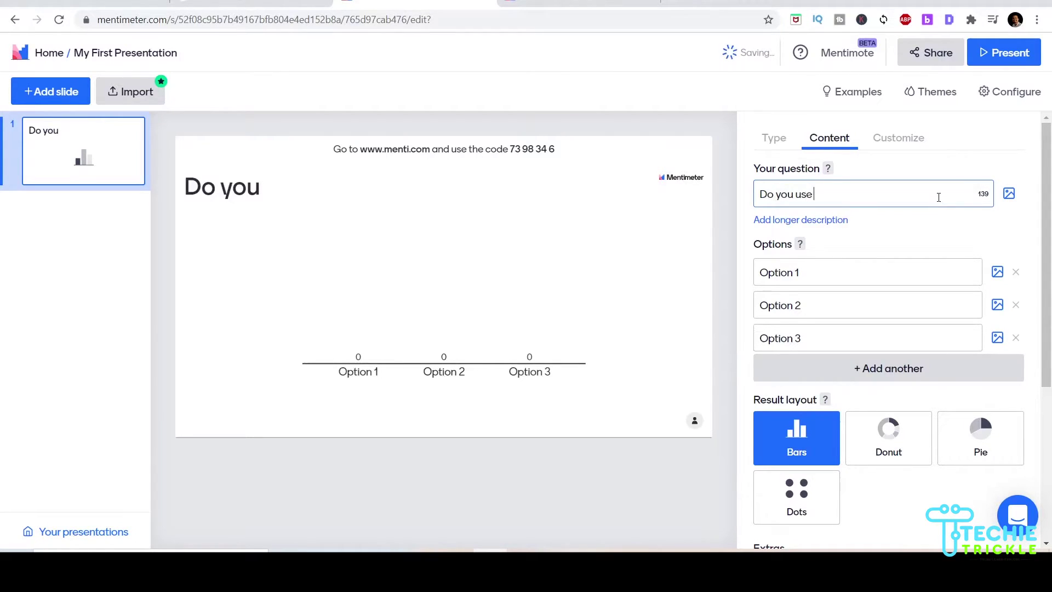
type("Google Meet?")
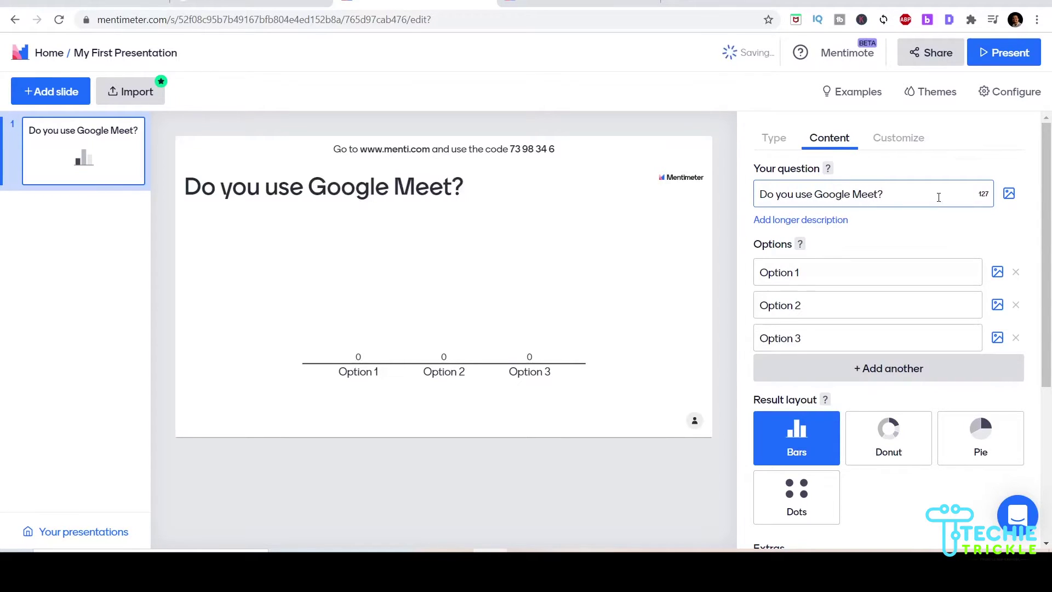
left_click(840, 276)
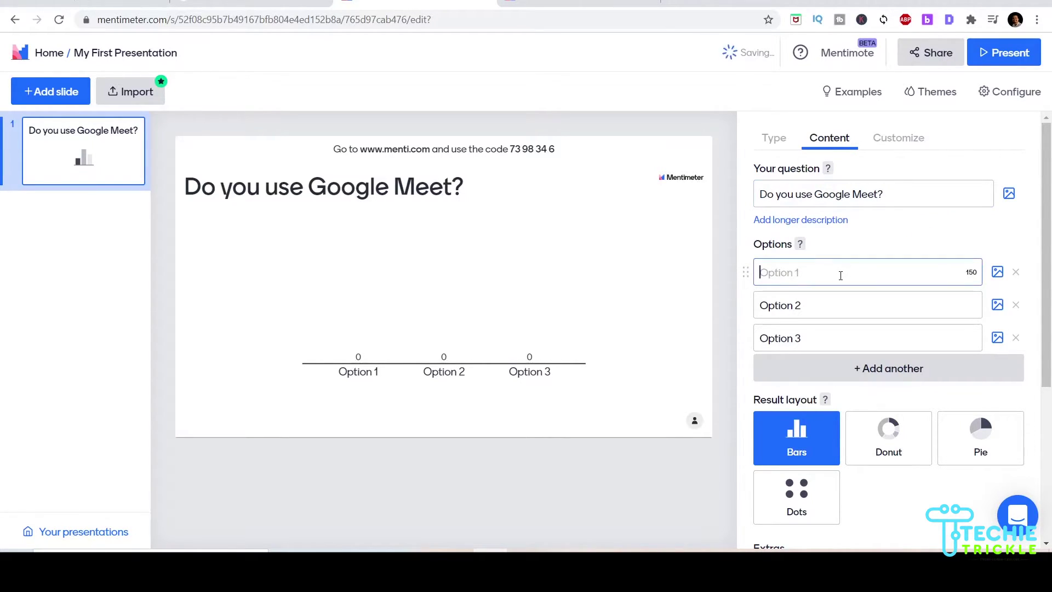
type("Yes")
left_click(845, 312)
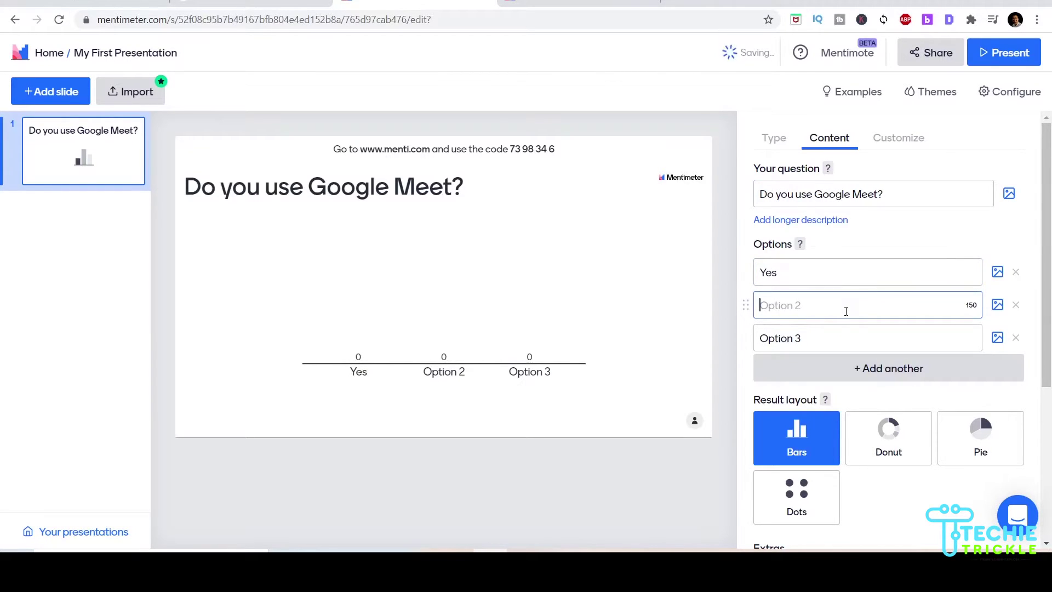
type("No")
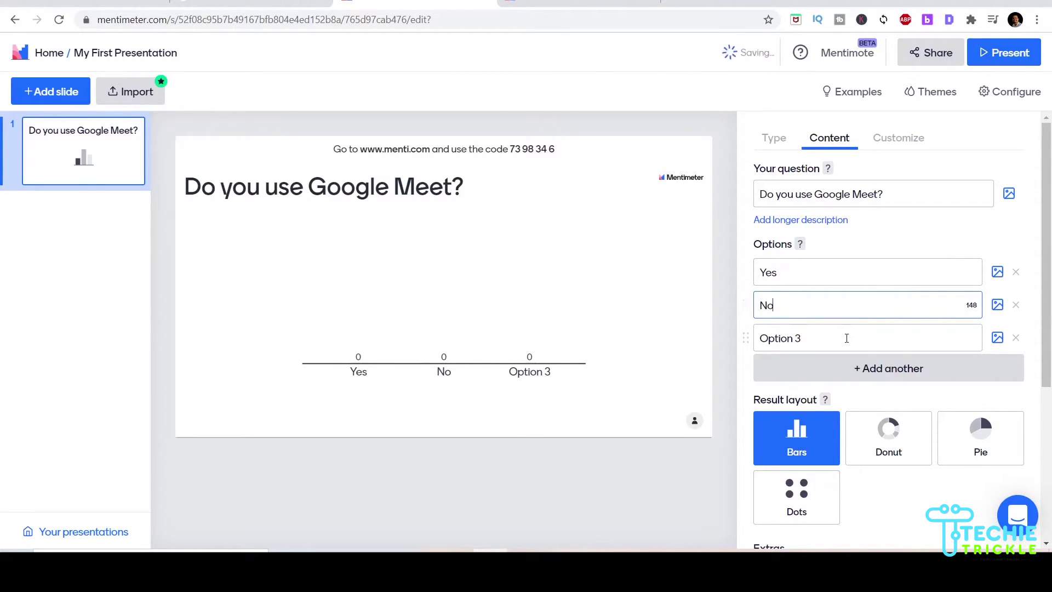
Set the third option to 'Don't Know', correcting its spelling
left_click(846, 338)
type("Dont")
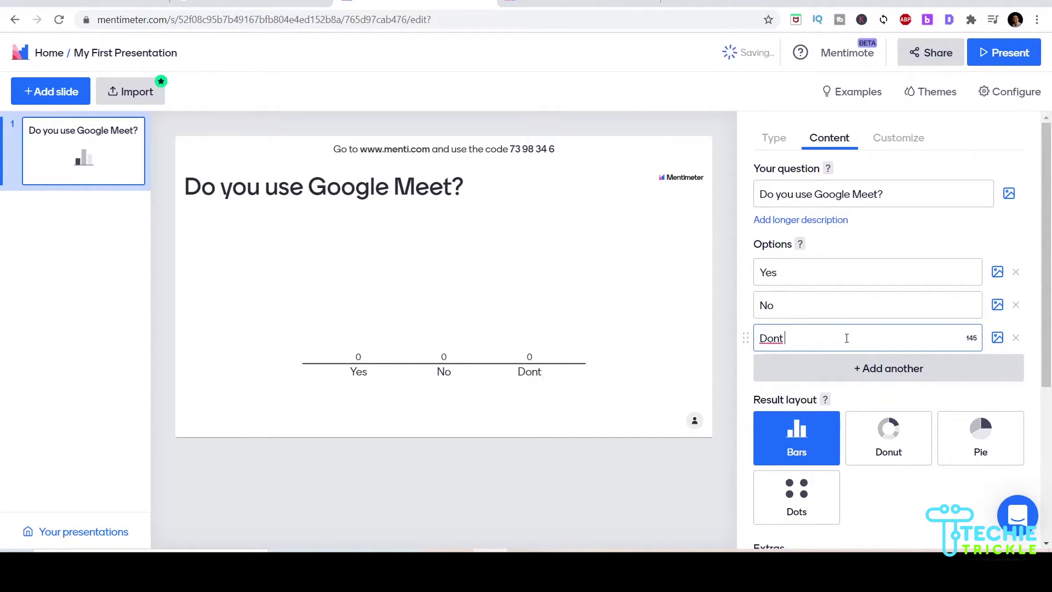
type("y Know")
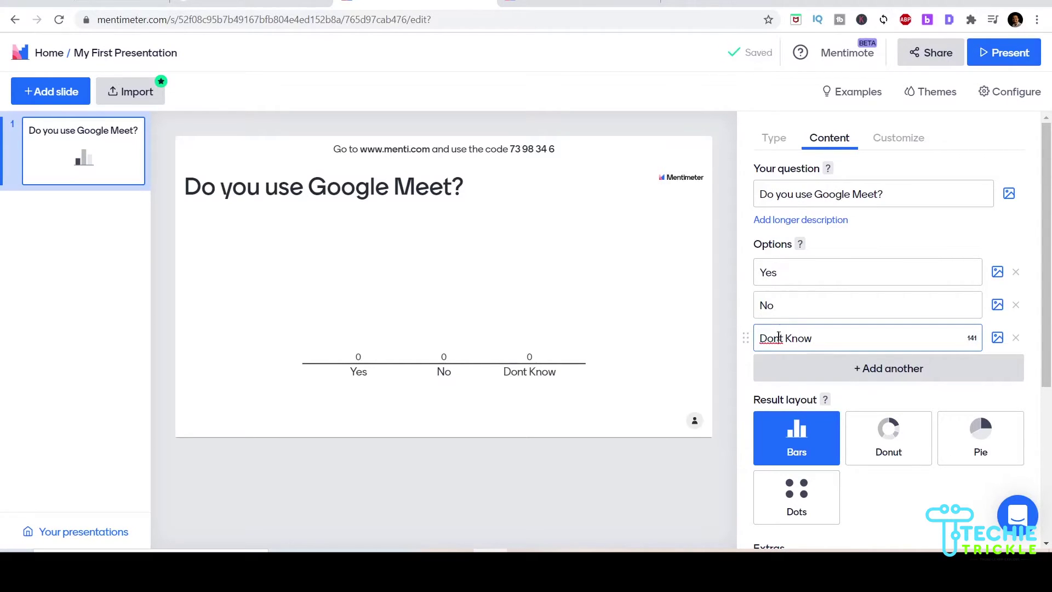
left_click(778, 337)
type("'")
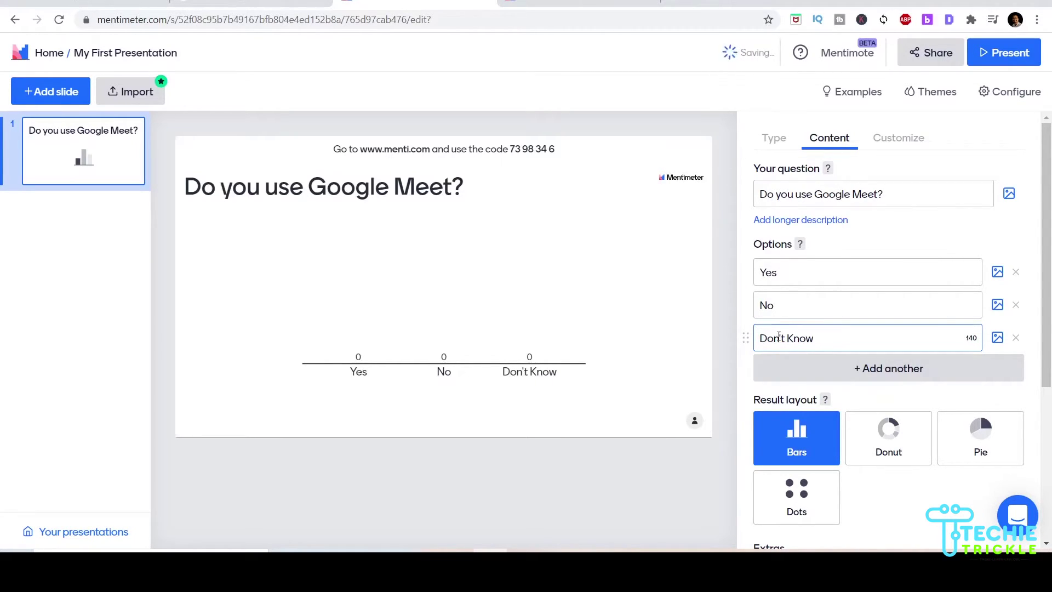
scroll(880, 488, "down", 1)
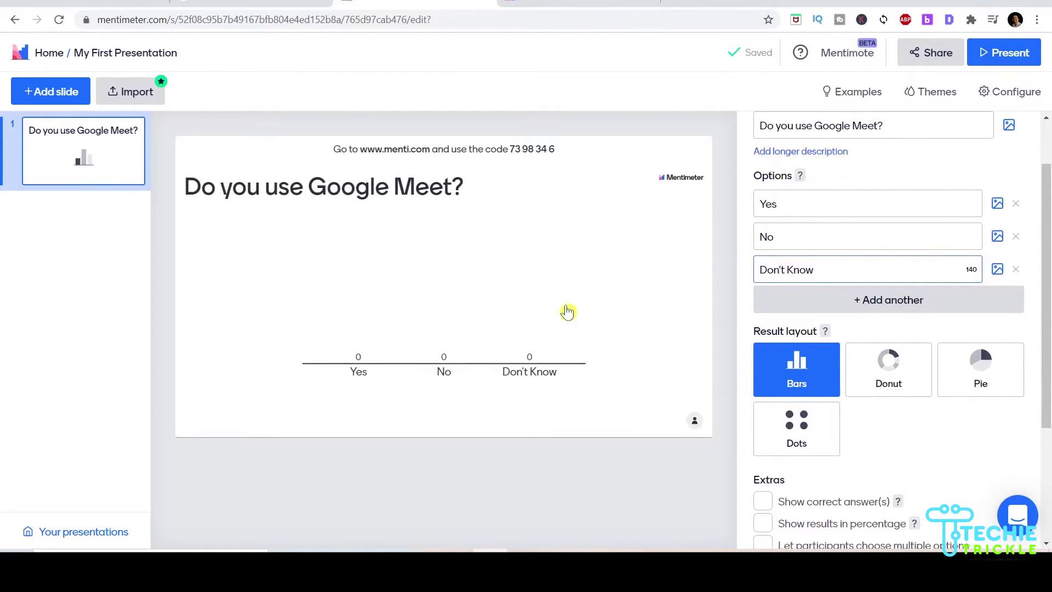
scroll(959, 403, "down", 2)
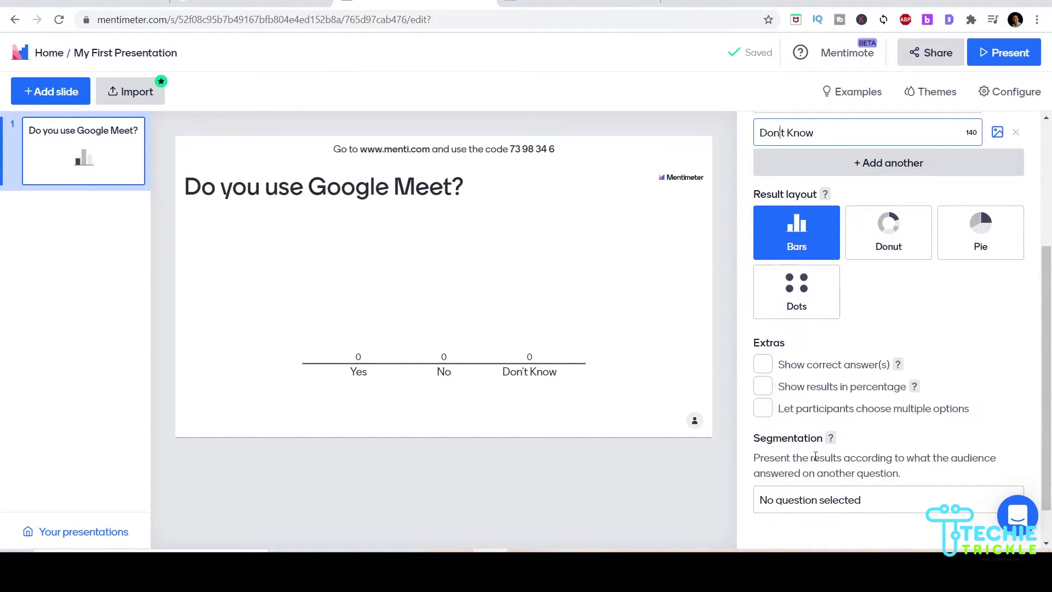
scroll(816, 457, "down", 1)
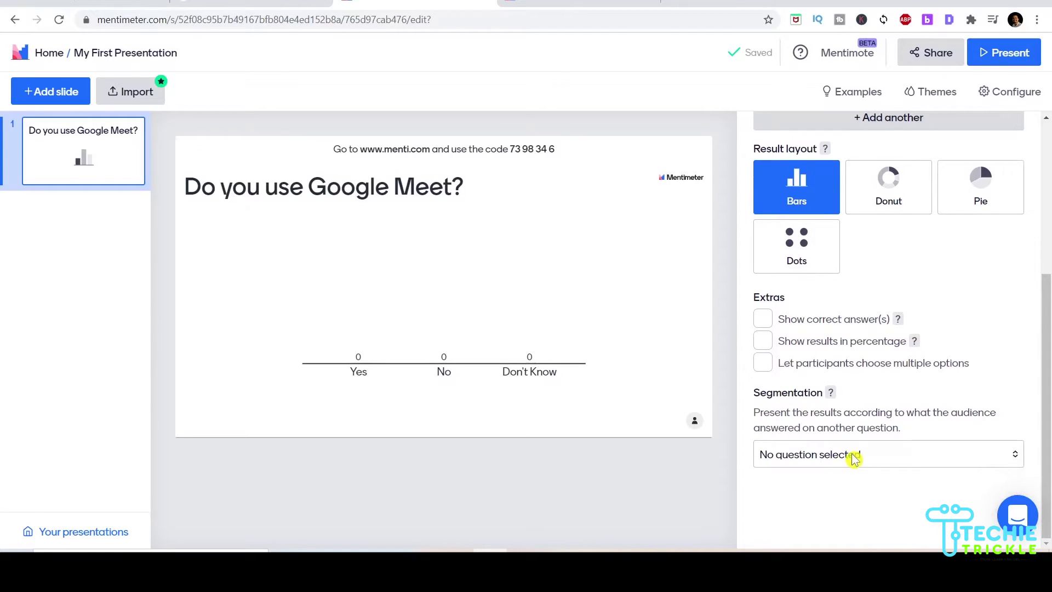
scroll(854, 459, "up", 4)
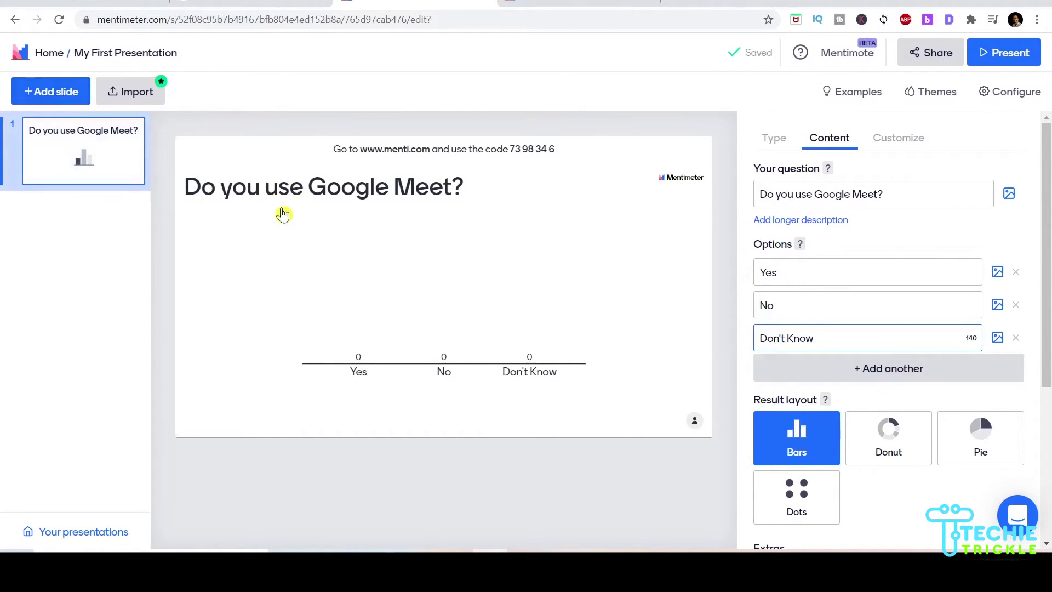
Change the question type to Word Cloud
mouse_move(359, 149)
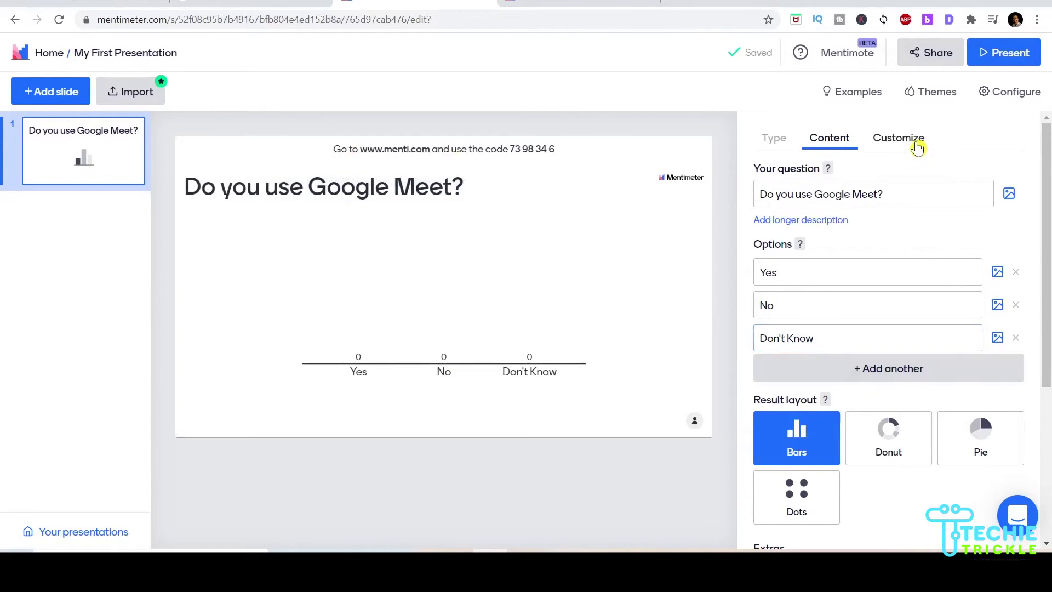
left_click(916, 146)
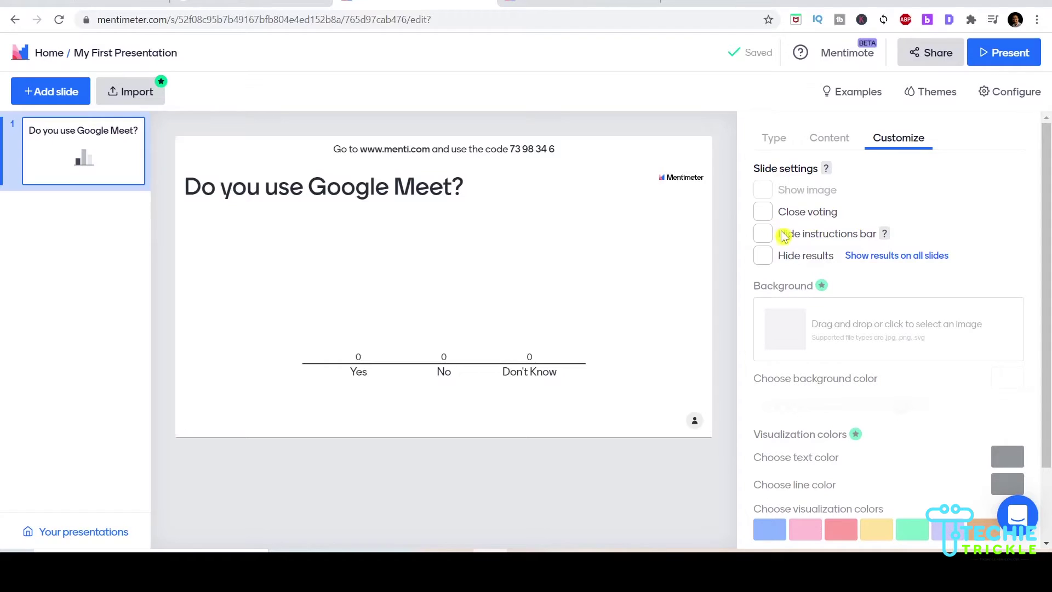
left_click(767, 140)
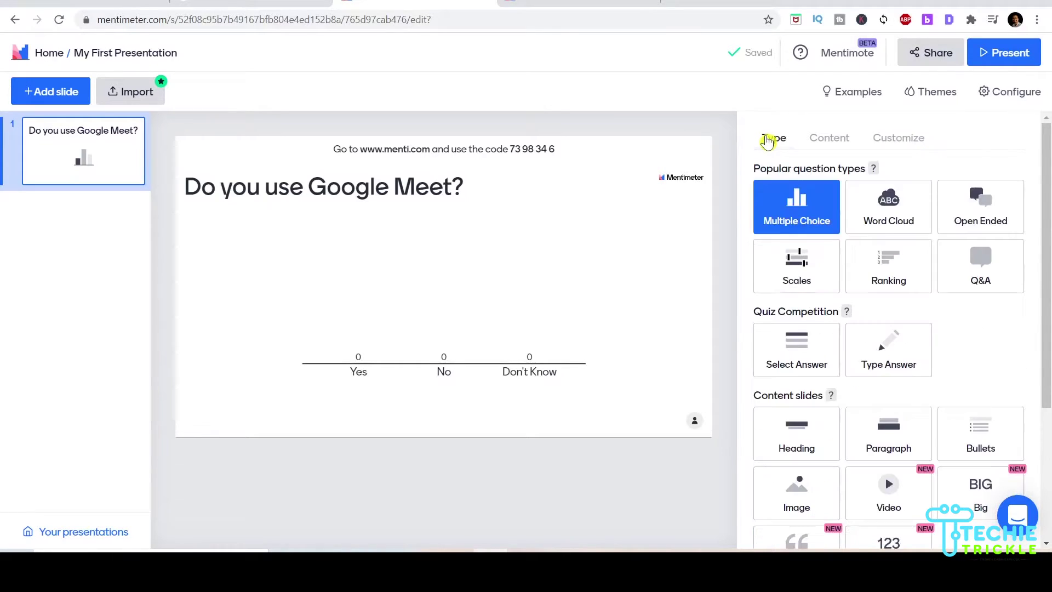
left_click(894, 206)
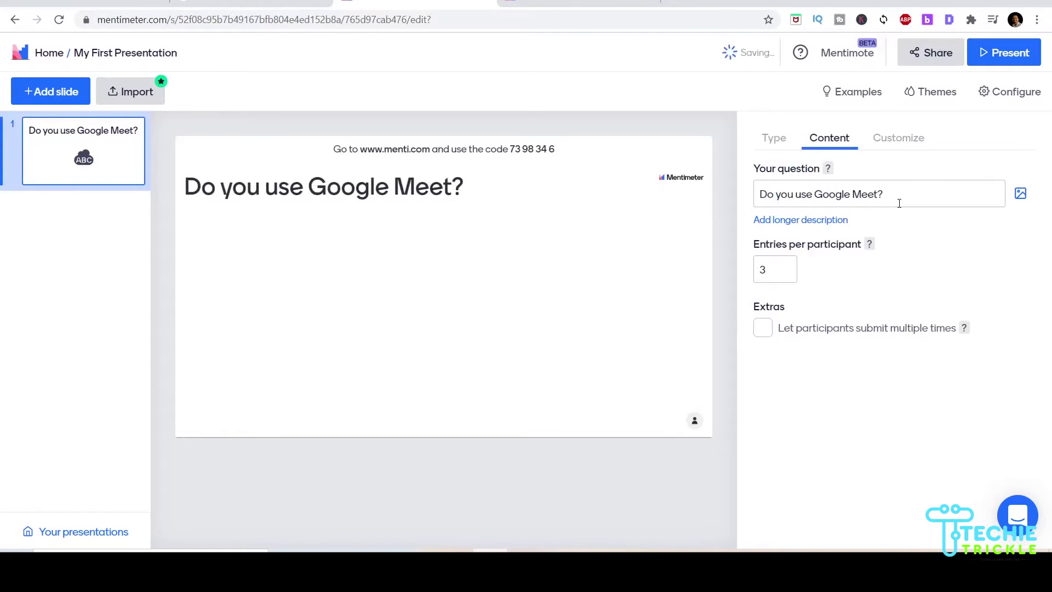
Limit entries per participant to 1
left_click(785, 274)
left_click(764, 267)
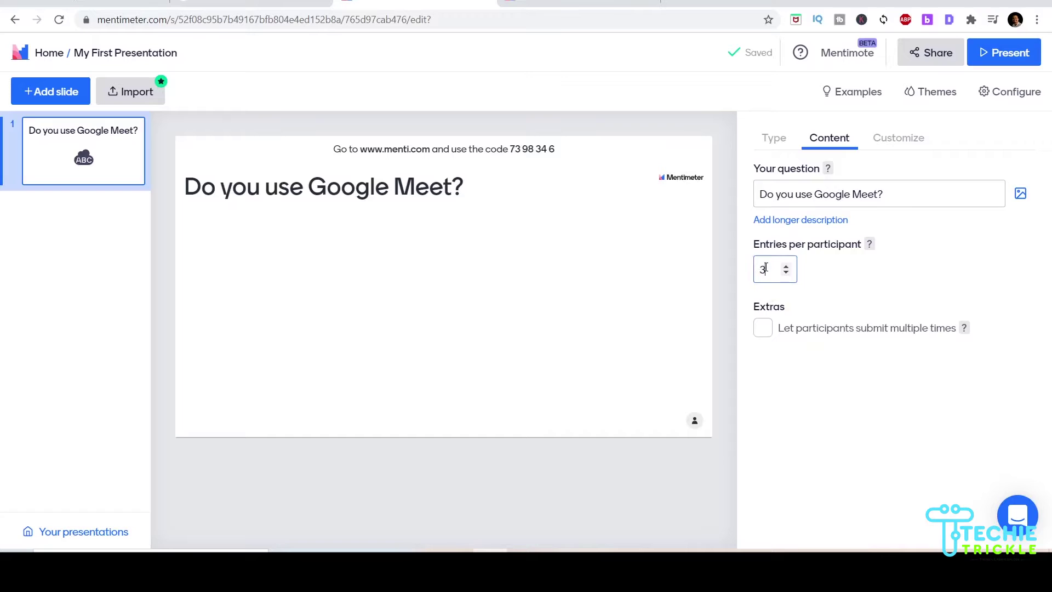
left_click(786, 270)
key("BackSpace")
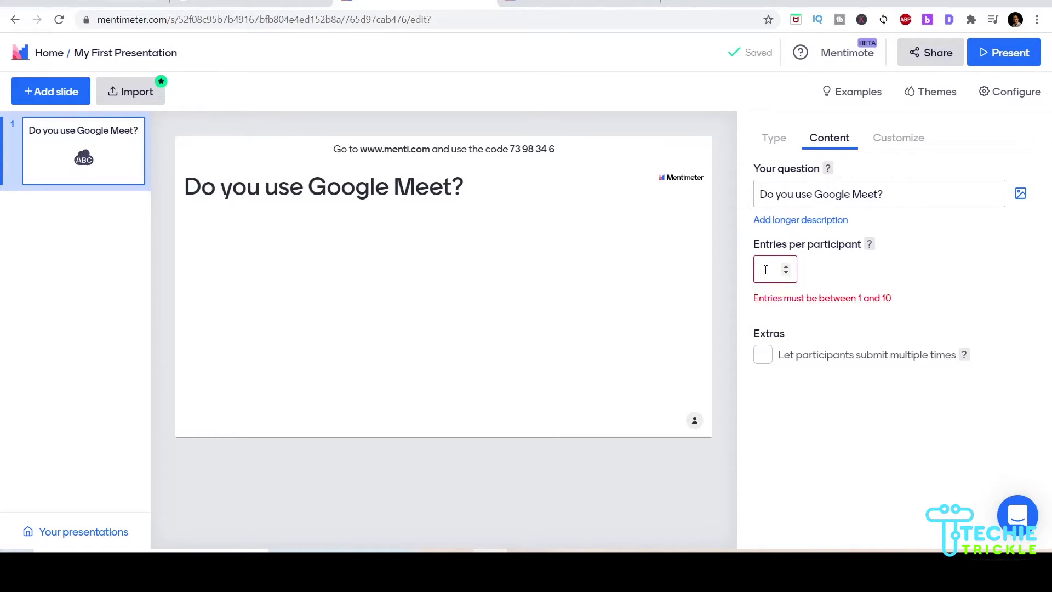
type("1")
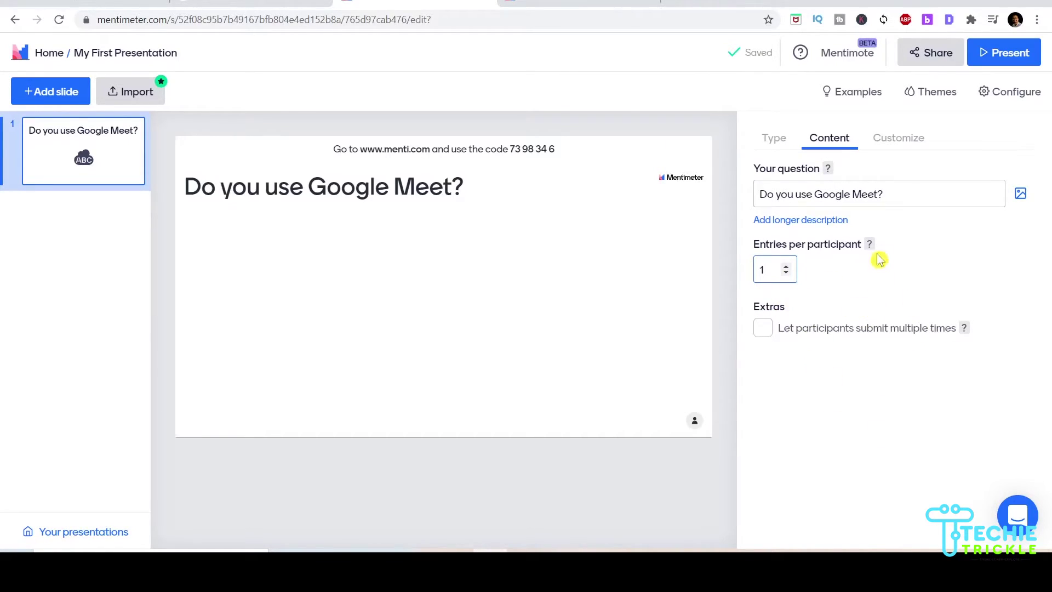
left_click(907, 137)
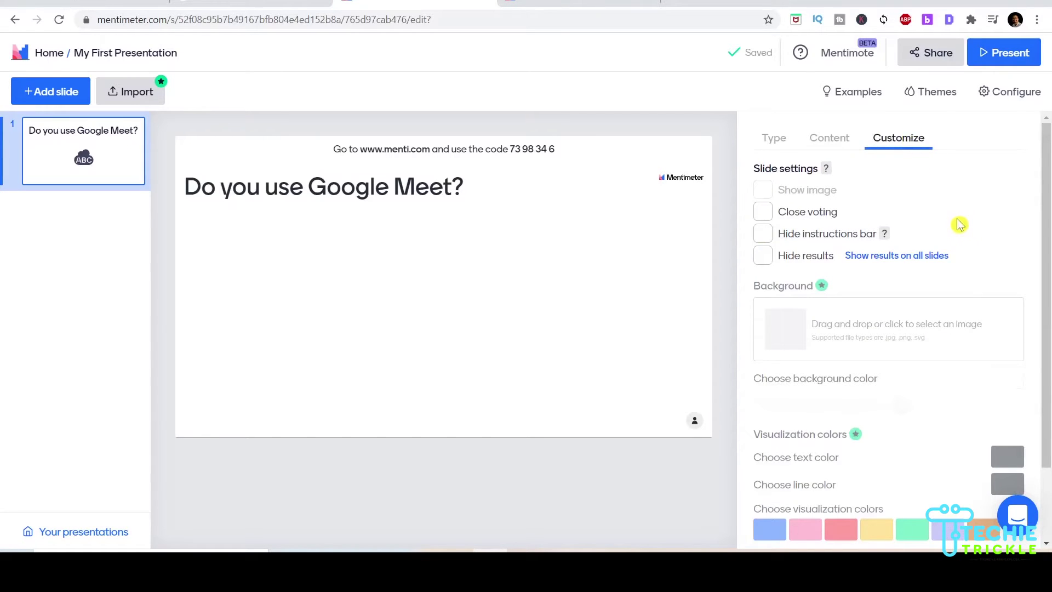
Try a results colour, dismiss the customization upgrade notice, and bring up the Themes gallery
scroll(958, 247, "down", 2)
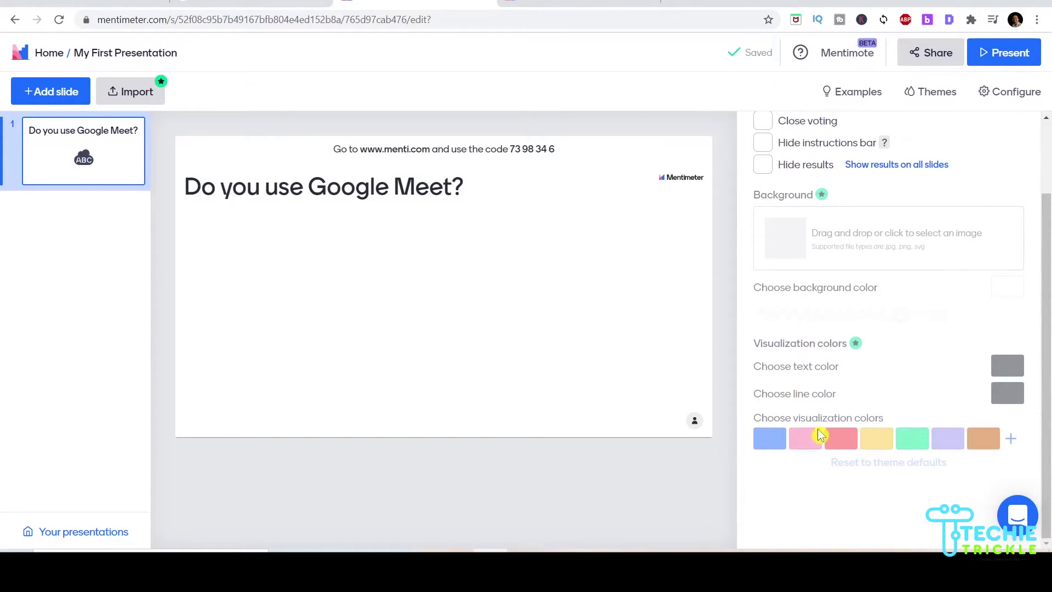
left_click(772, 444)
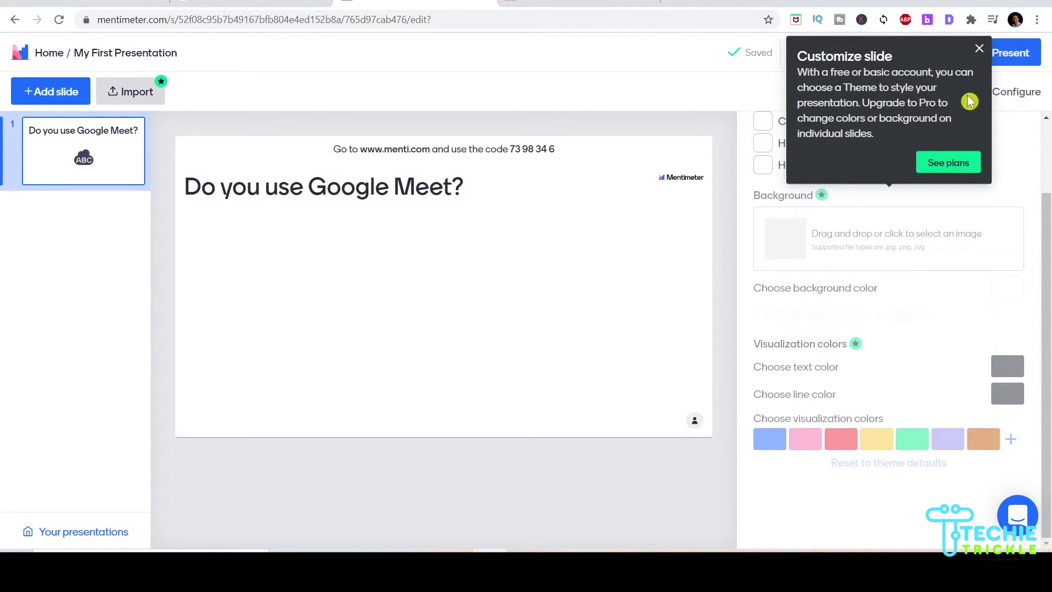
left_click(978, 52)
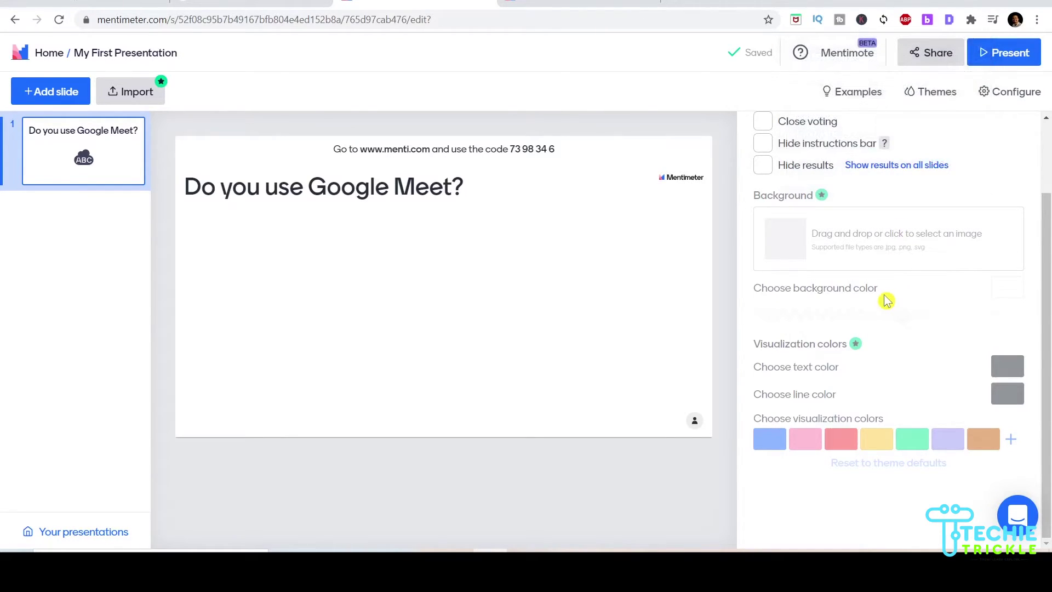
scroll(899, 298, "up", 2)
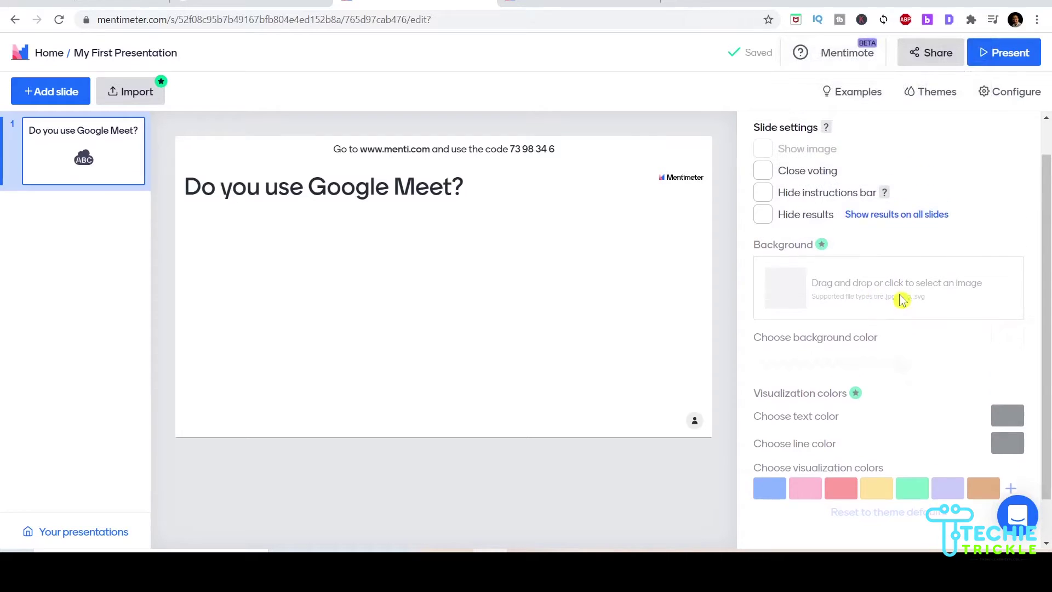
left_click(932, 93)
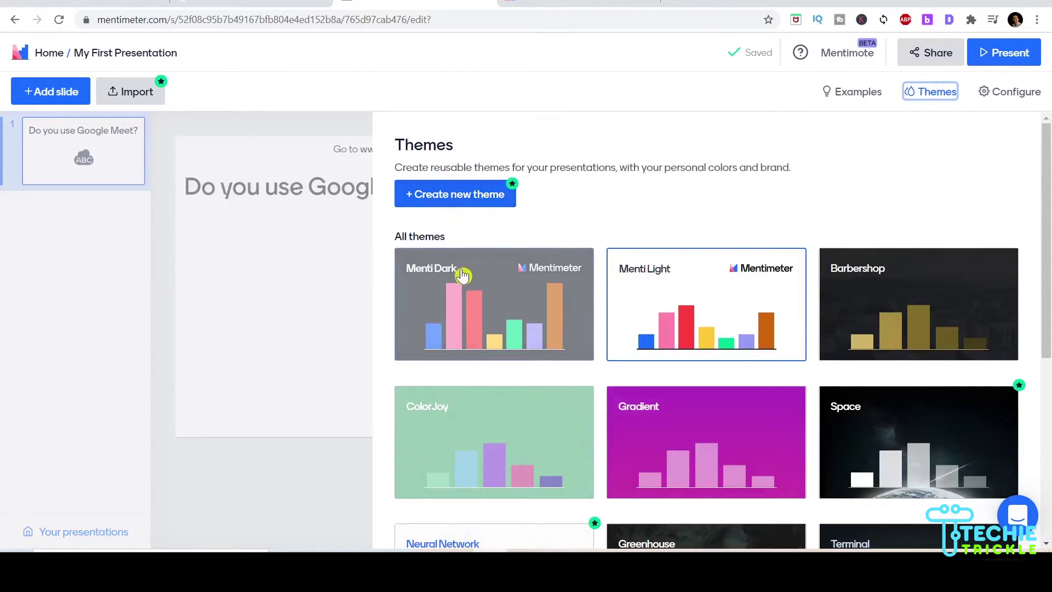
Apply the Menti Dark theme, dismiss the custom-theme upsell, and close the gallery
left_click(478, 321)
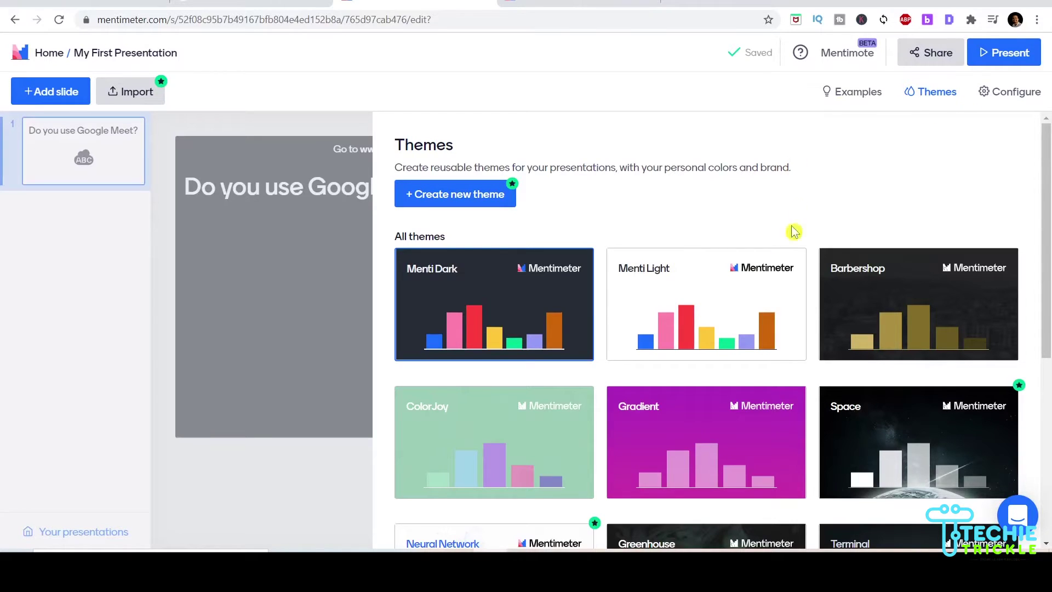
scroll(707, 301, "down", 5)
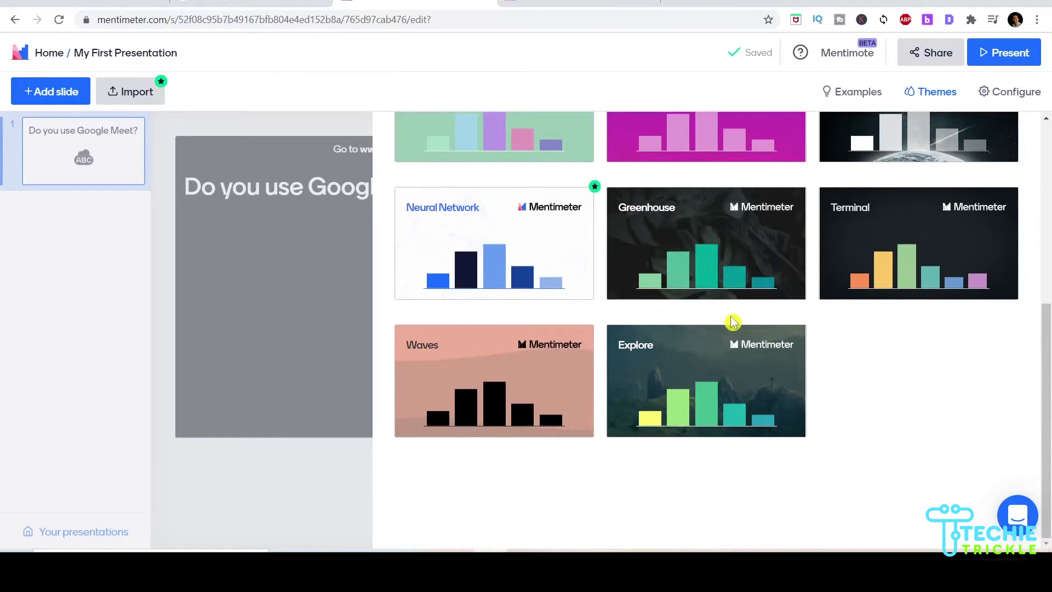
scroll(723, 318, "up", 5)
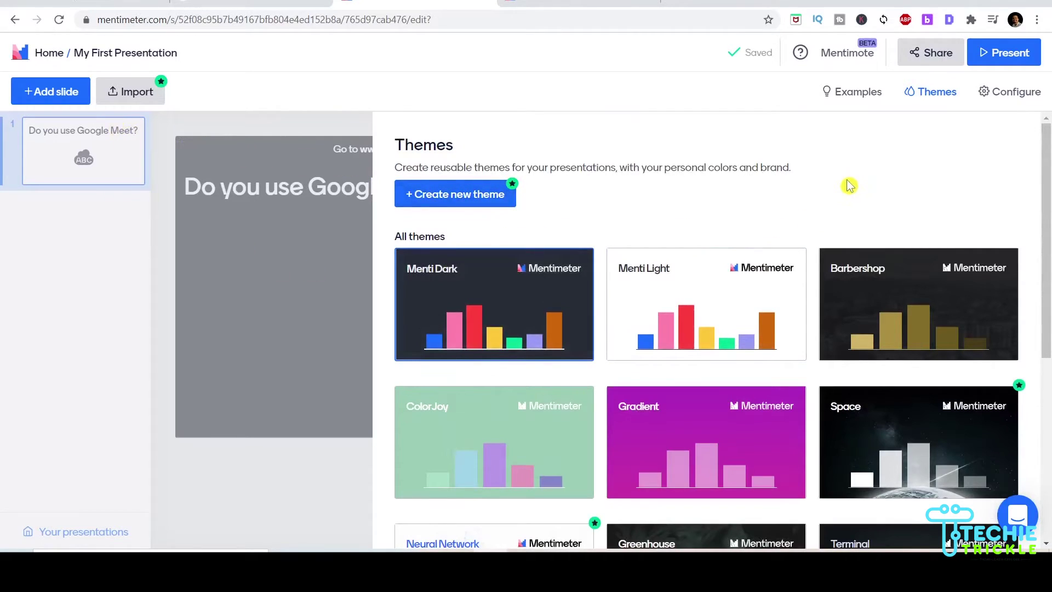
left_click(464, 198)
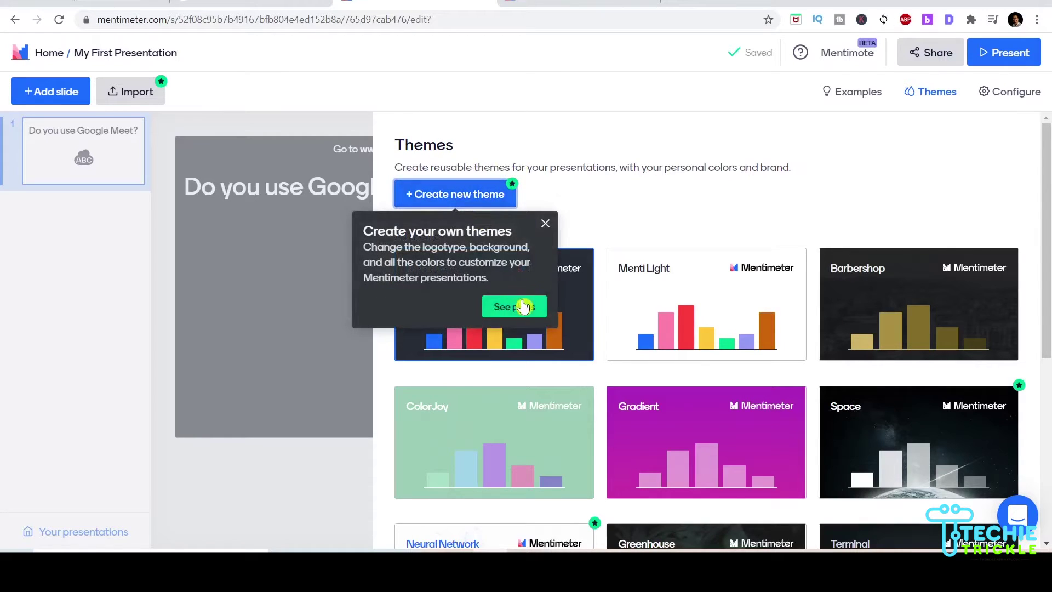
left_click(546, 226)
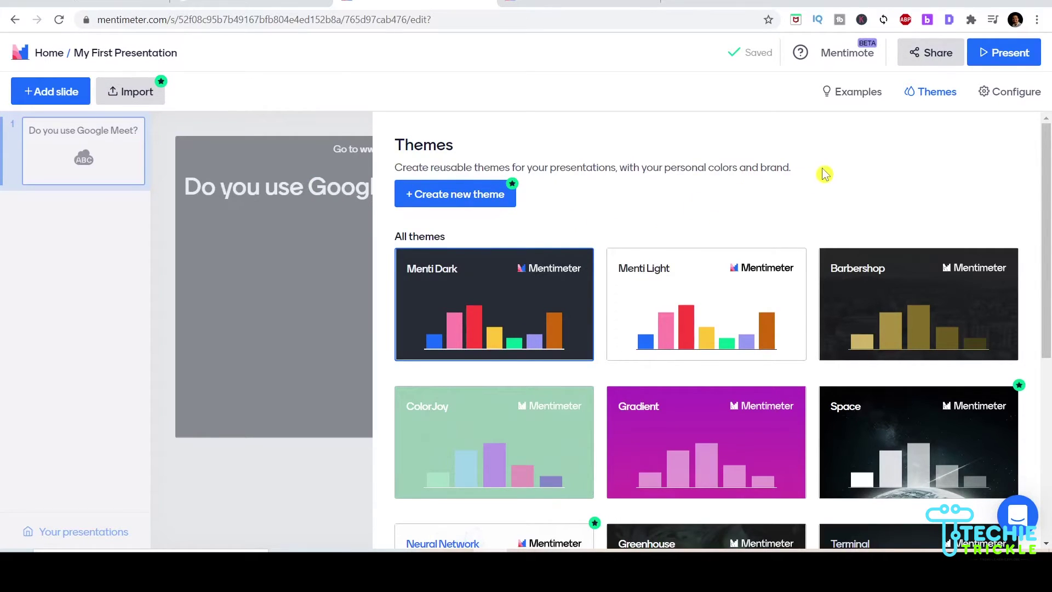
left_click(305, 185)
Present the Google Meet poll, then leave fullscreen to the browser presentation view
scroll(806, 404, "down", 5)
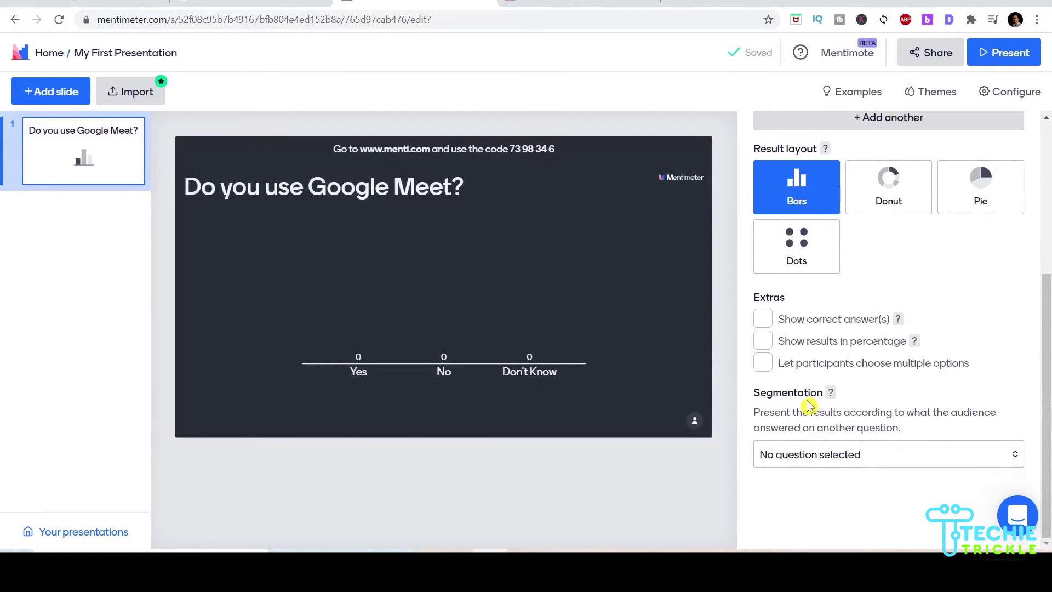
scroll(876, 246, "up", 2)
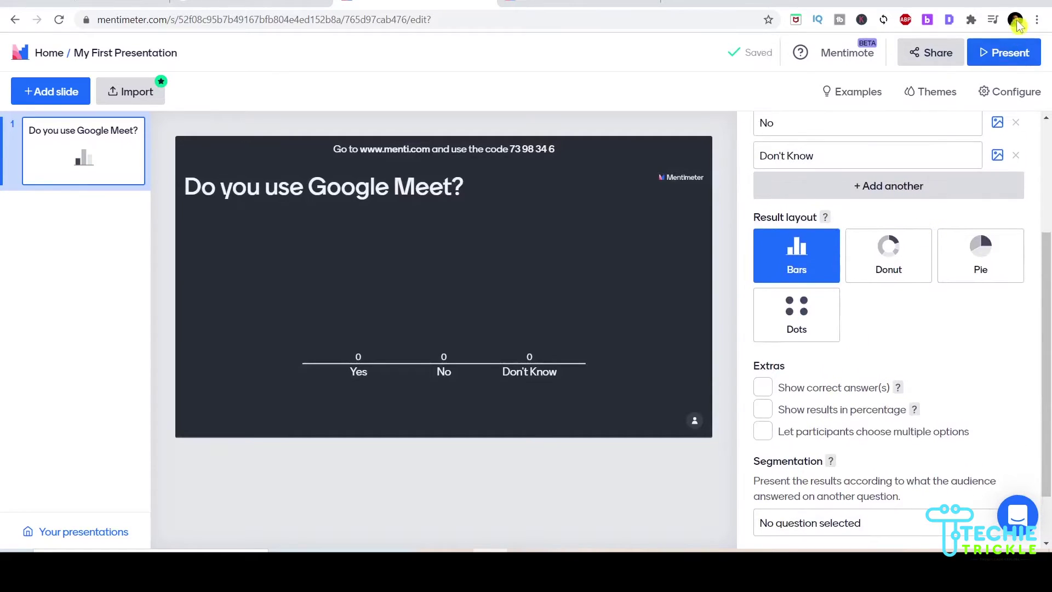
left_click(1008, 53)
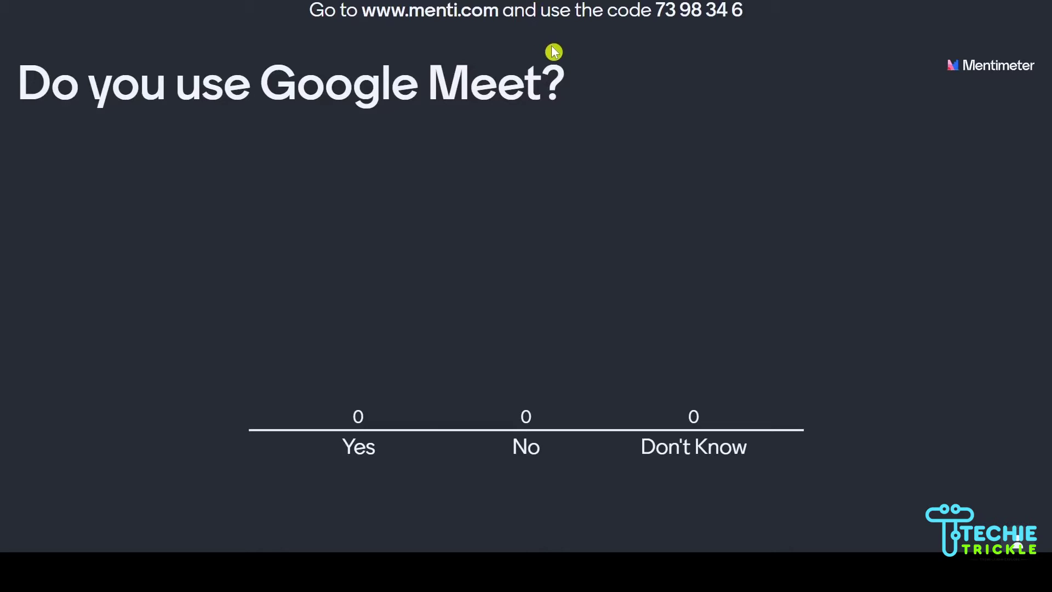
key("Escape")
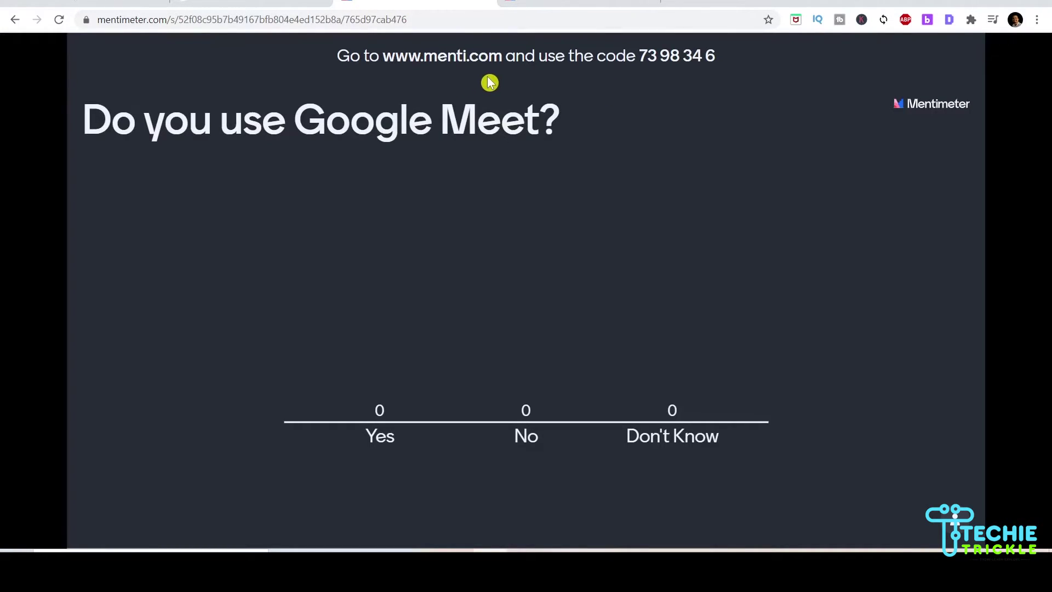
Search for menti, open menti.com and submit the slide's join code to reach the voting page
left_click(563, 3)
key("Return")
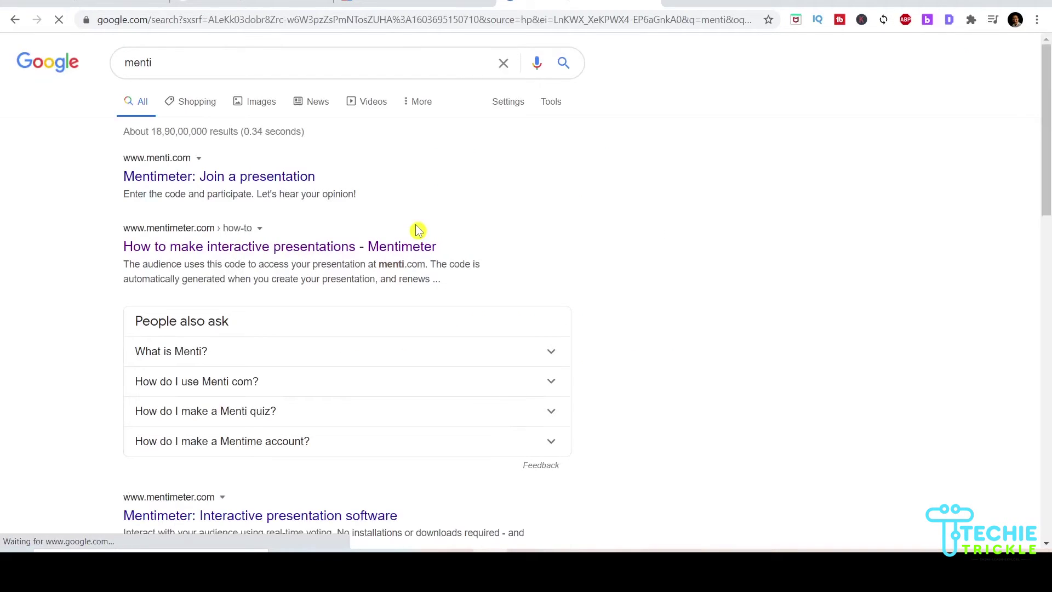
left_click(192, 180)
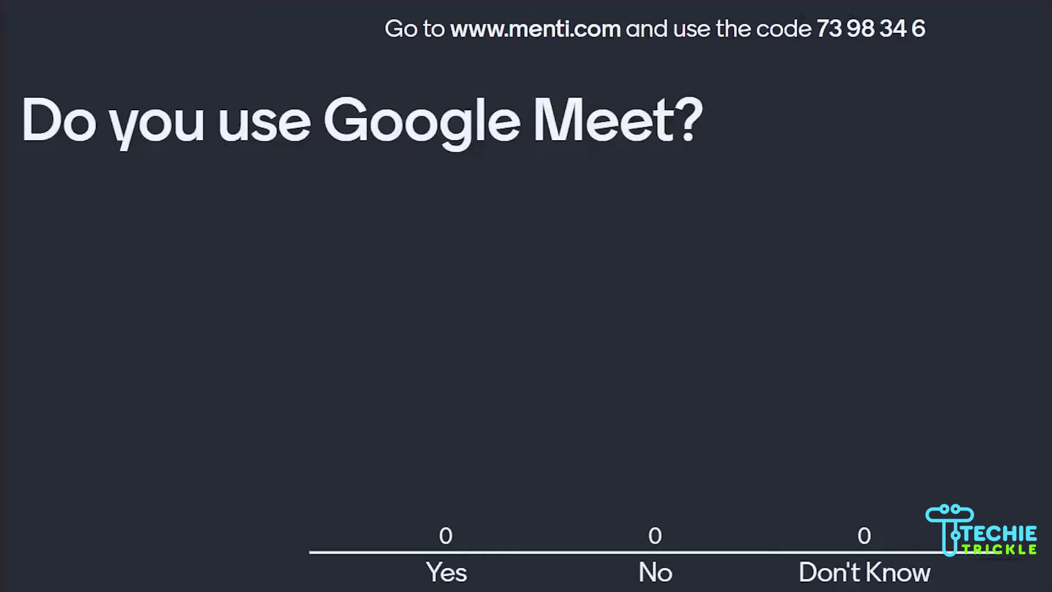
left_click_drag(813, 27, 917, 32)
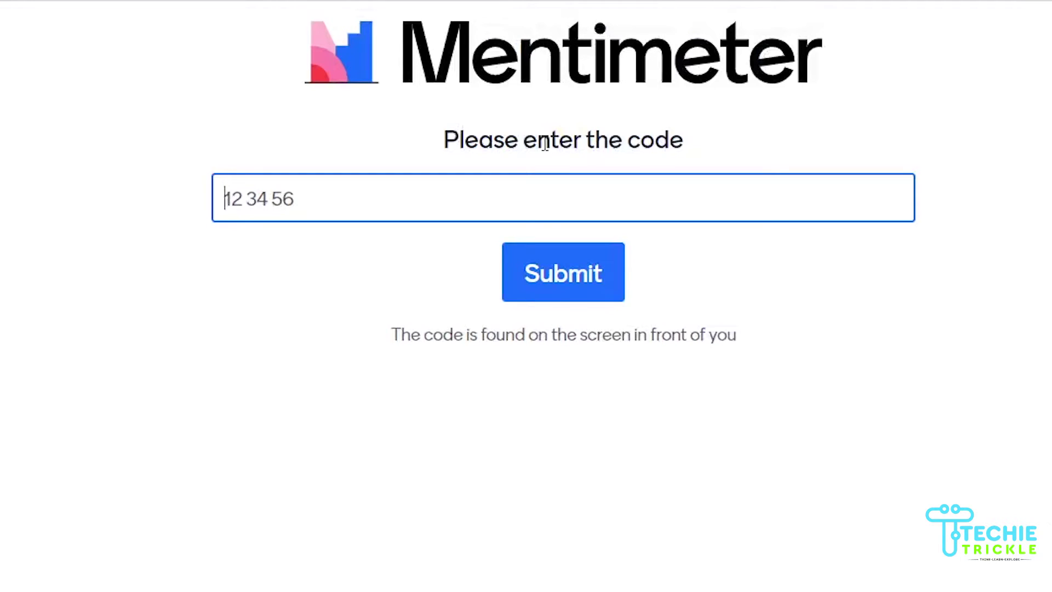
type("73 98 34 6")
left_click(545, 276)
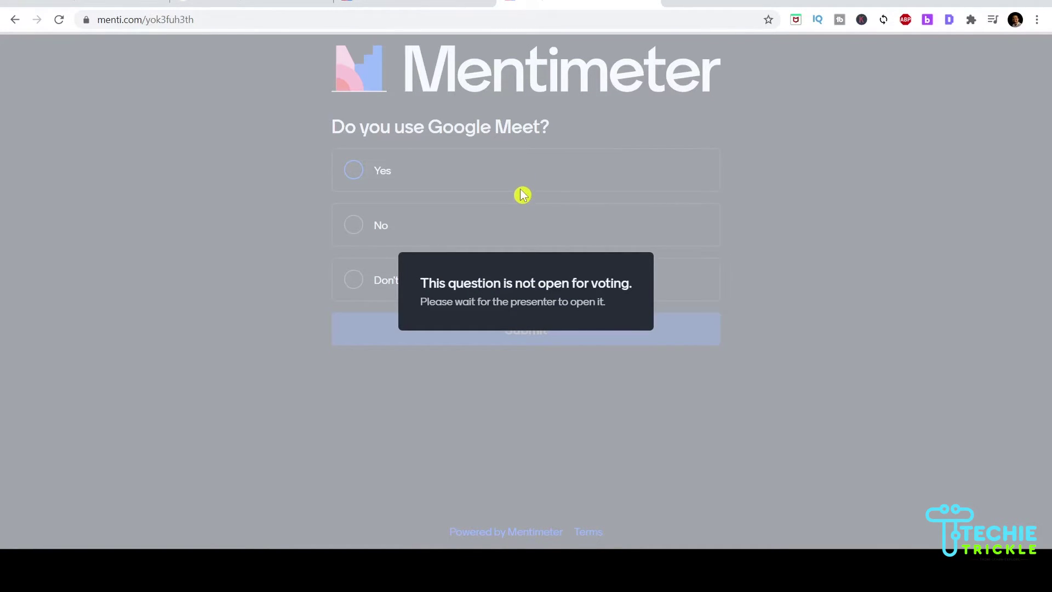
Uncheck Close voting in the slide's Customize settings so the poll accepts votes again
left_click(407, 2)
key("Escape")
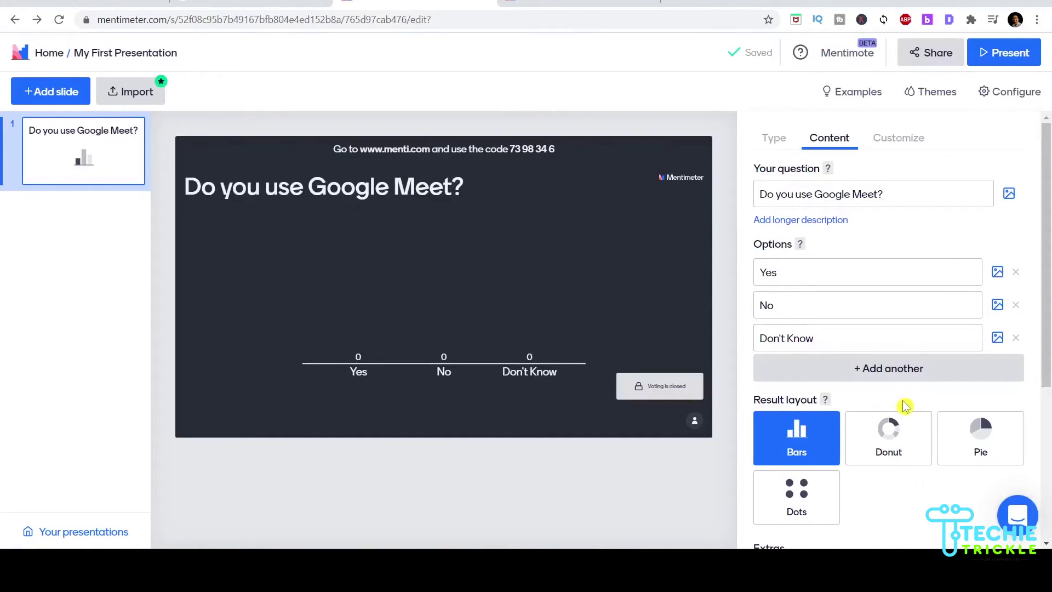
left_click(898, 141)
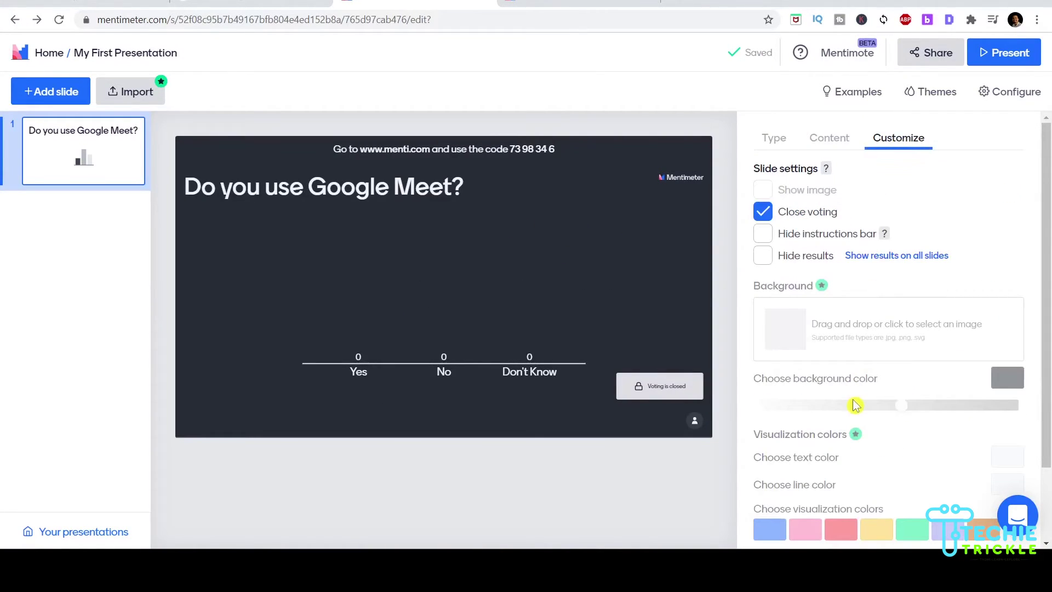
scroll(853, 405, "down", 2)
scroll(853, 405, "up", 2)
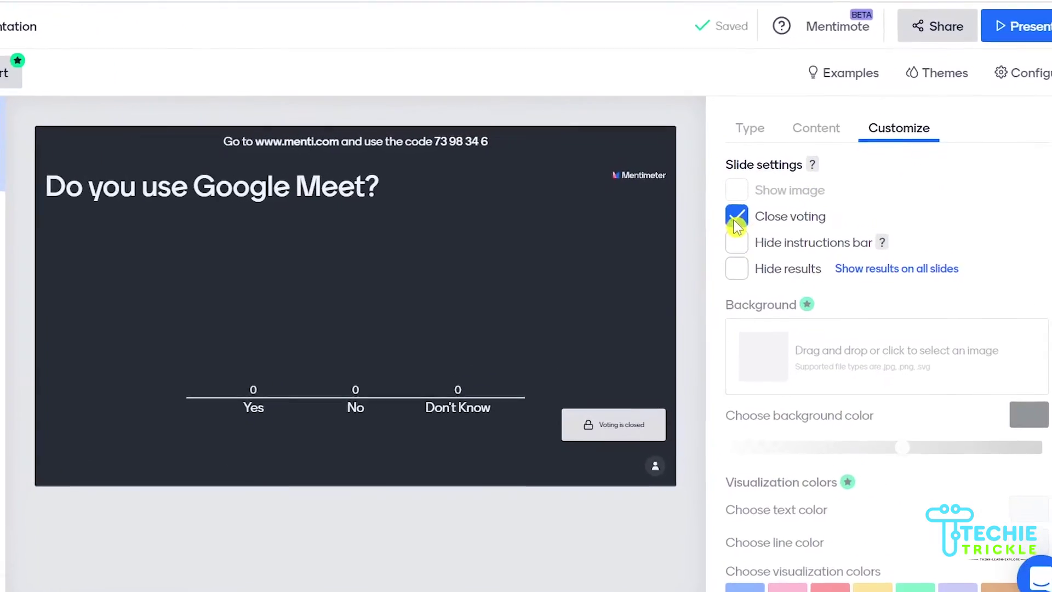
left_click(763, 211)
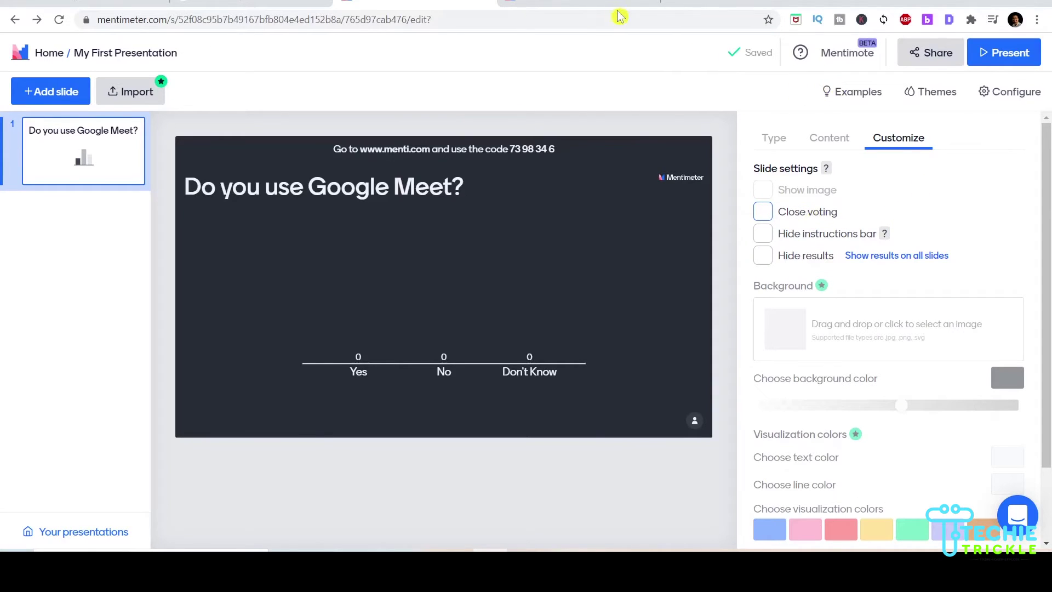
left_click(616, 3)
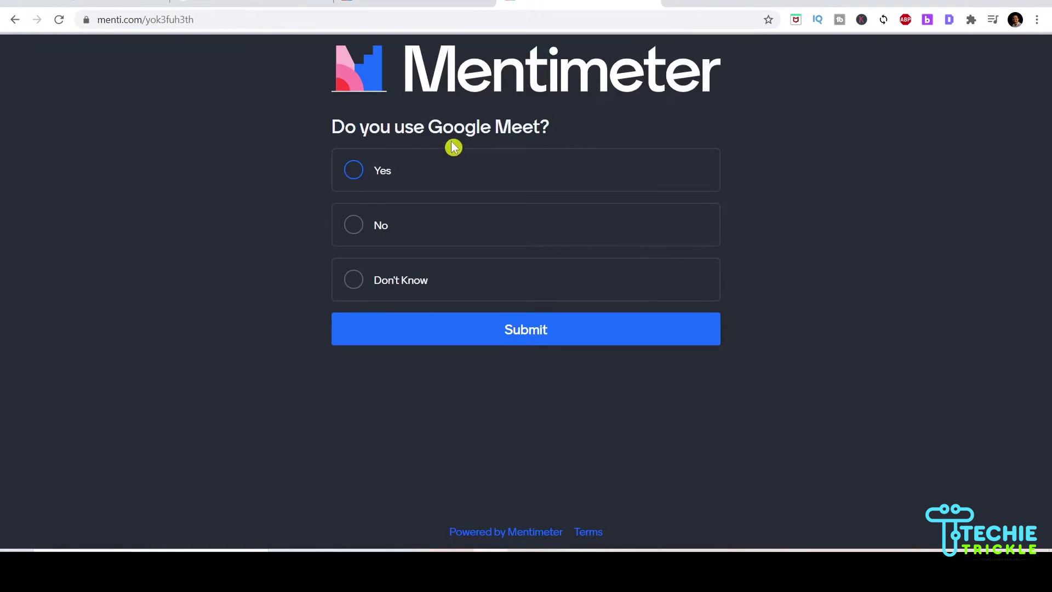
Vote Yes on the audience page and check that the results show 1 Yes vote
left_click(355, 173)
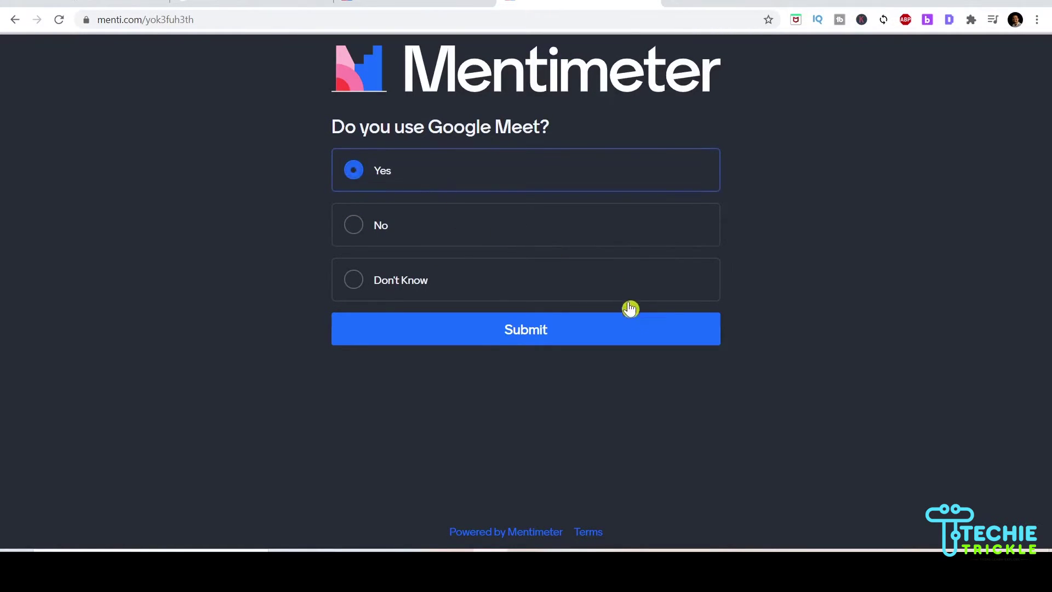
left_click(534, 341)
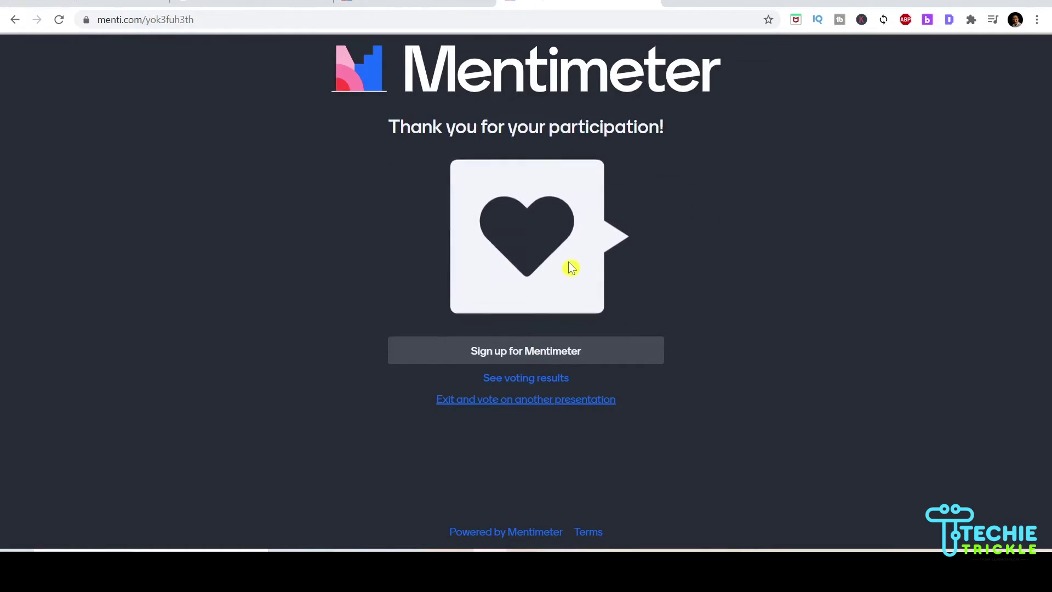
left_click(428, 2)
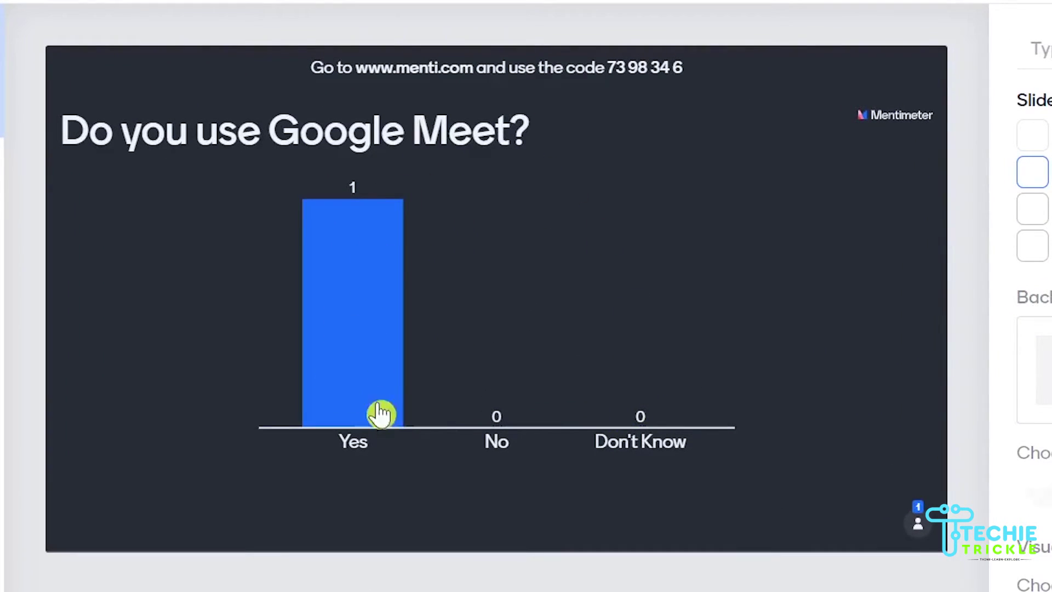
Join the poll on menti.com with code 73 98 34 6 and submit a Don't Know vote
type("menti")
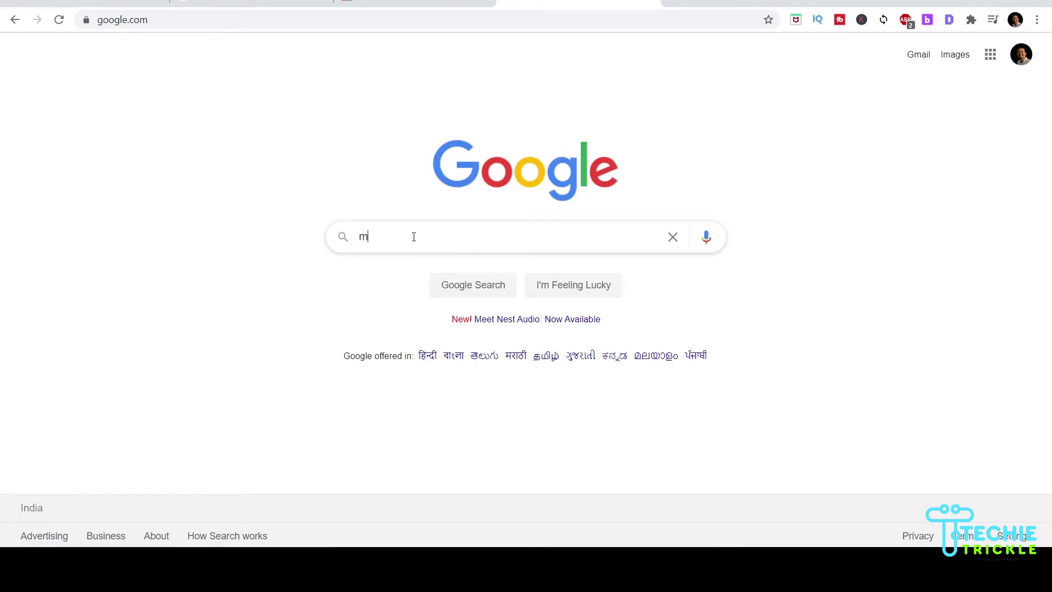
key("Return")
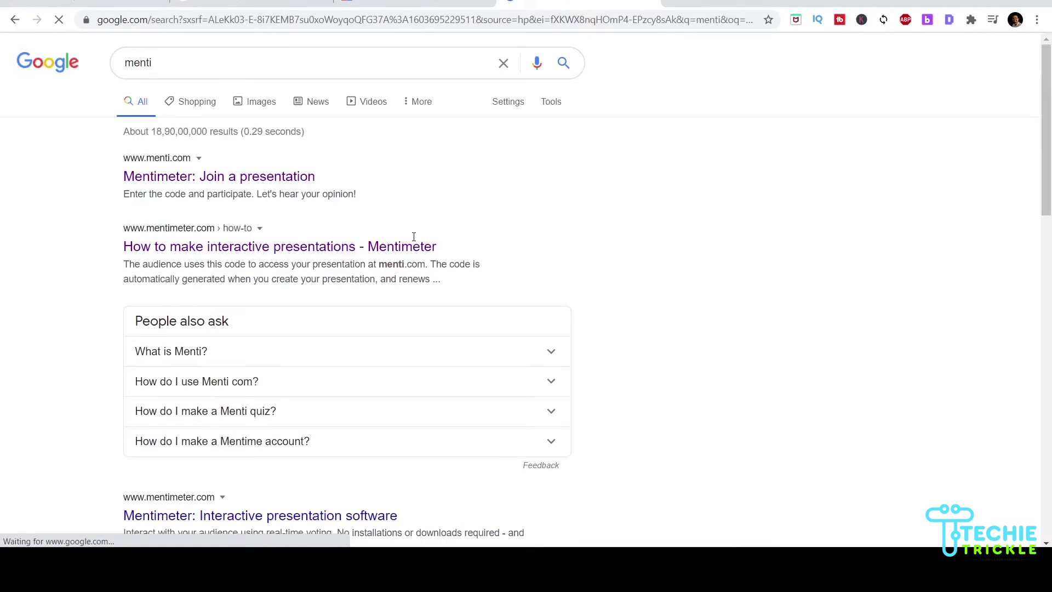
left_click(224, 187)
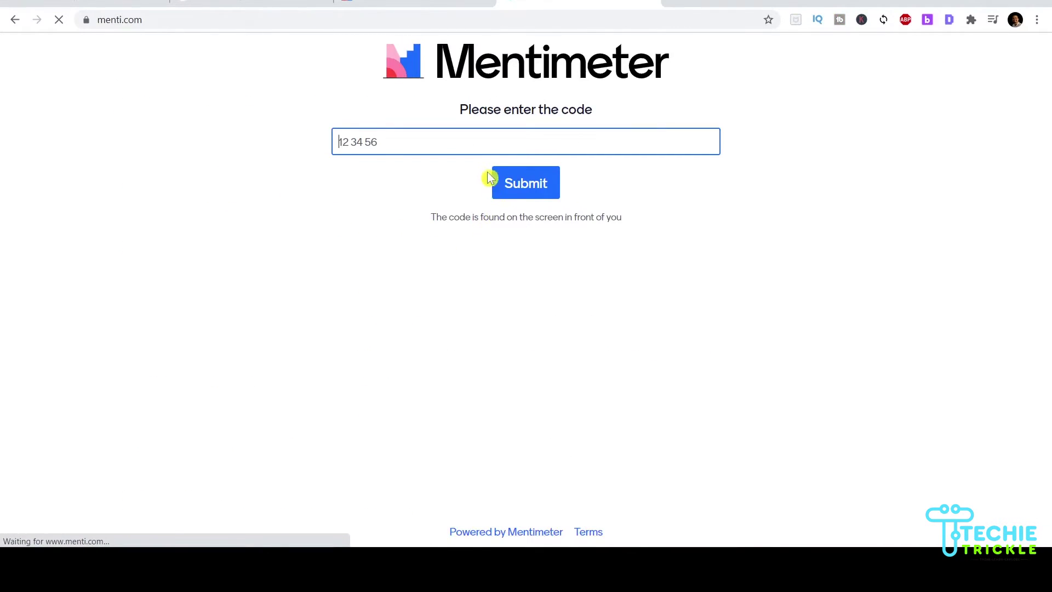
type("73 98 34 6")
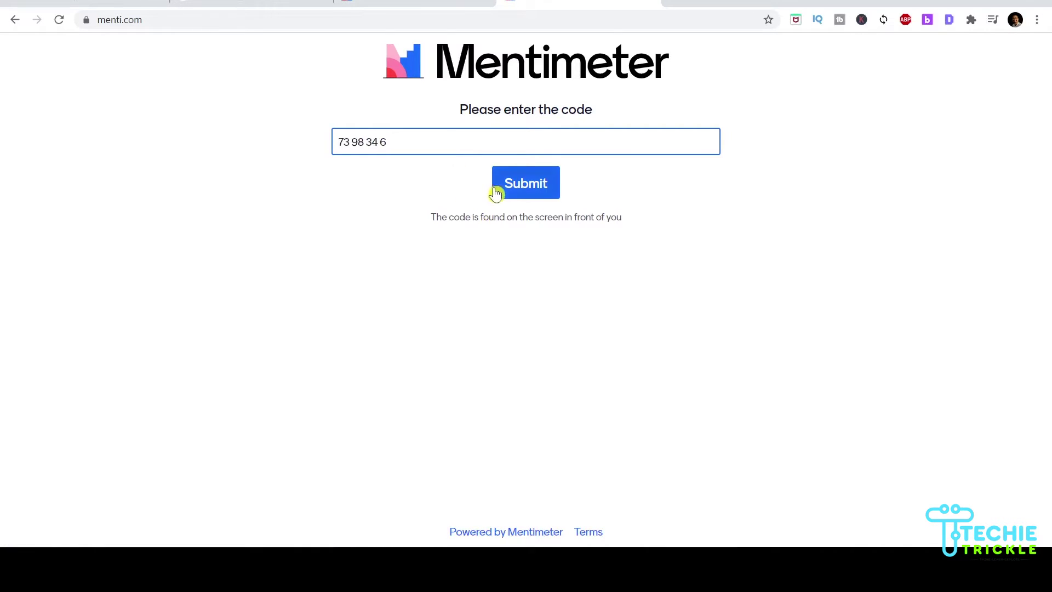
left_click(521, 185)
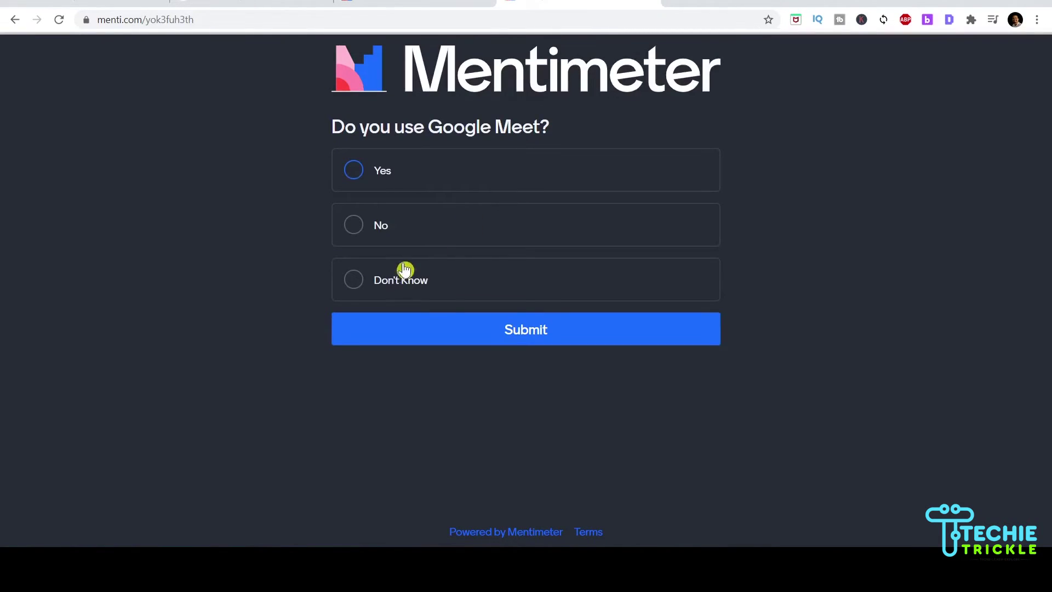
left_click(365, 282)
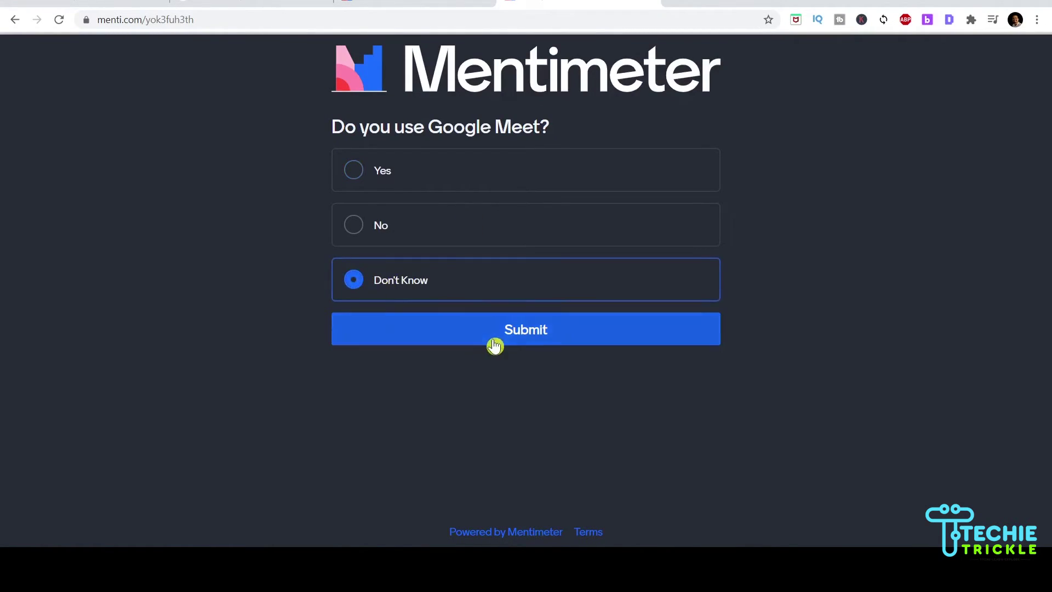
left_click(544, 336)
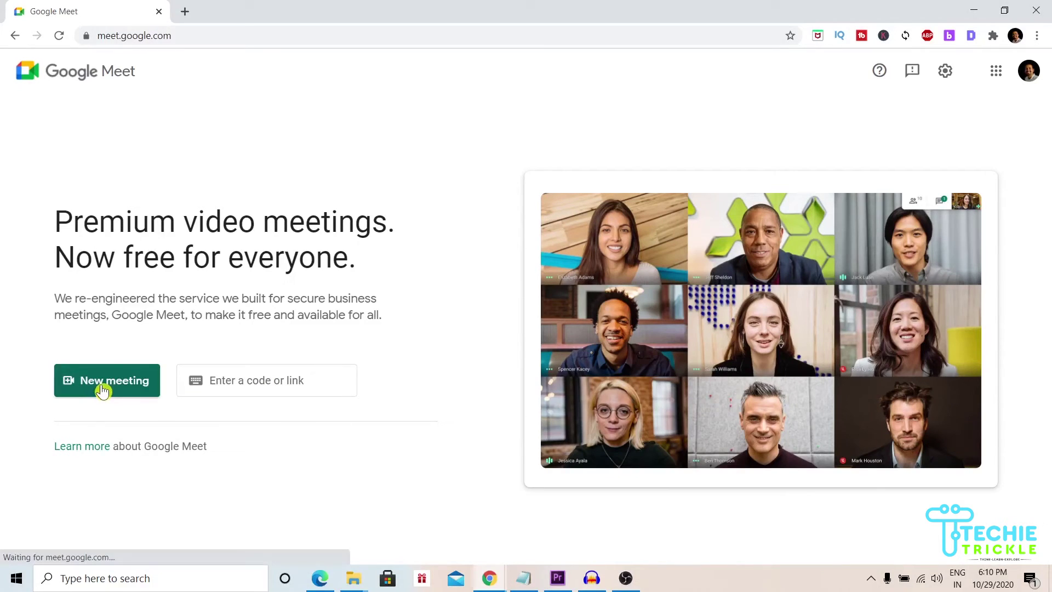
Start an instant Google Meet meeting with camera and mic off, dismissing the add-others dialog
left_click(103, 389)
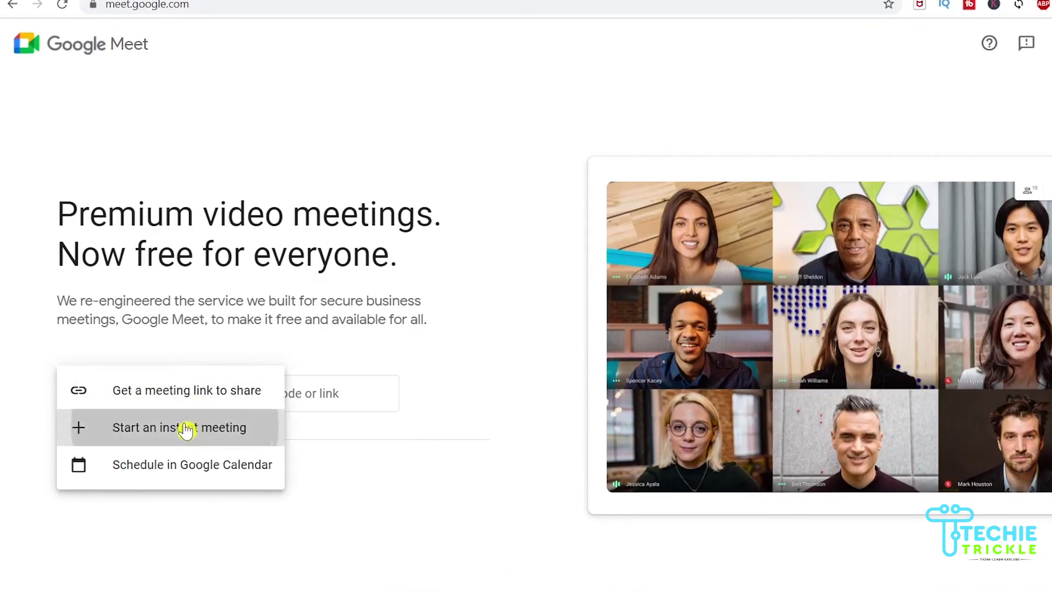
left_click(187, 430)
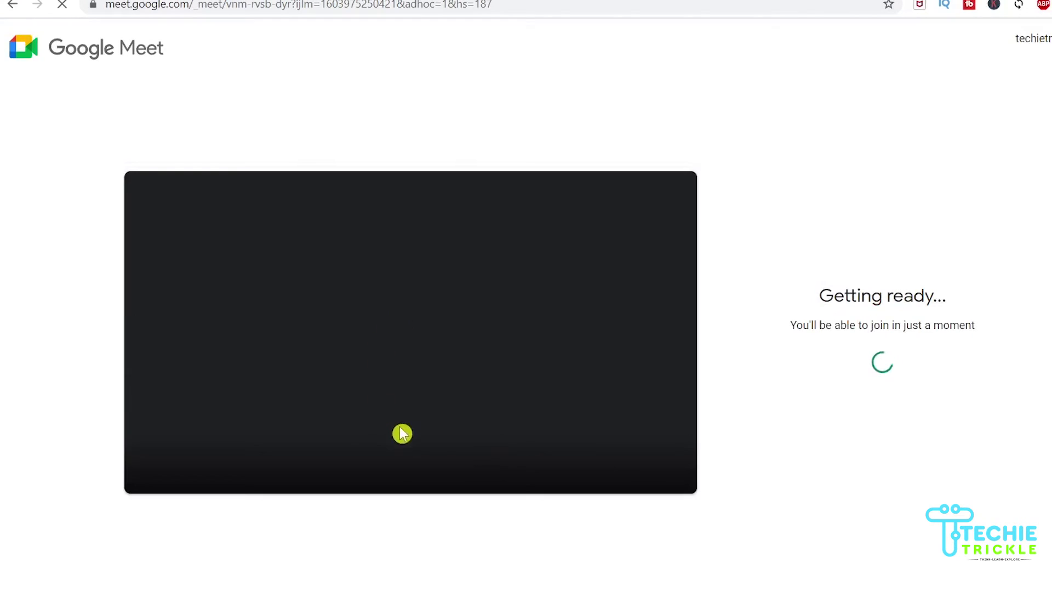
left_click(441, 459)
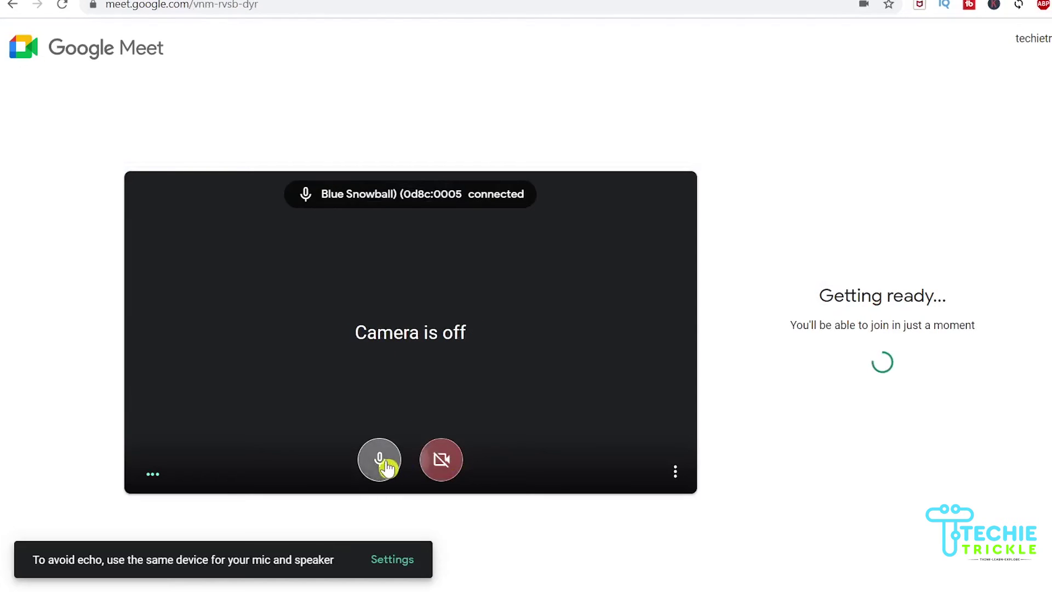
left_click(378, 464)
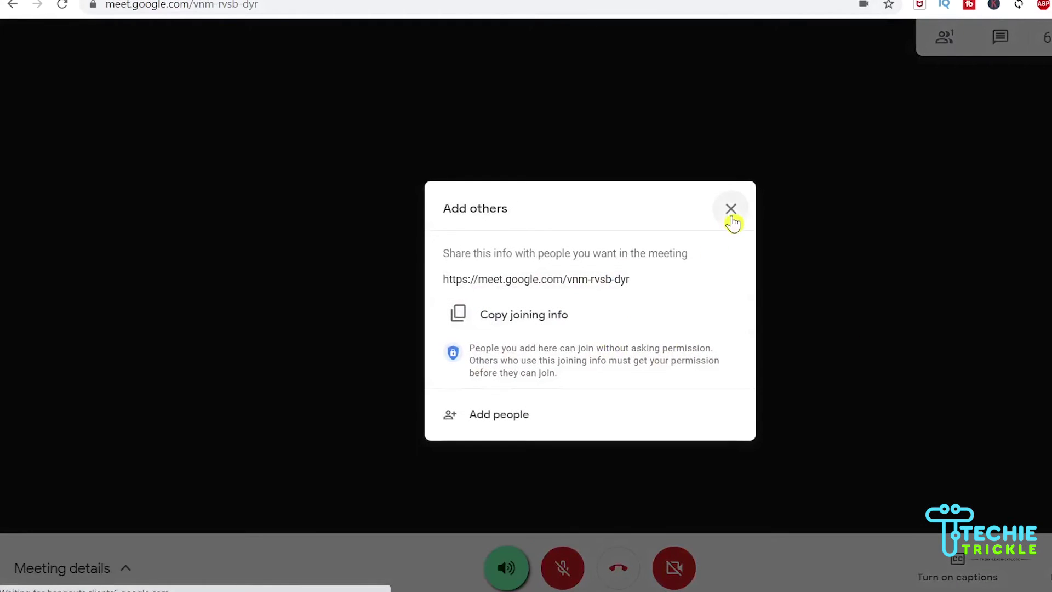
left_click(732, 213)
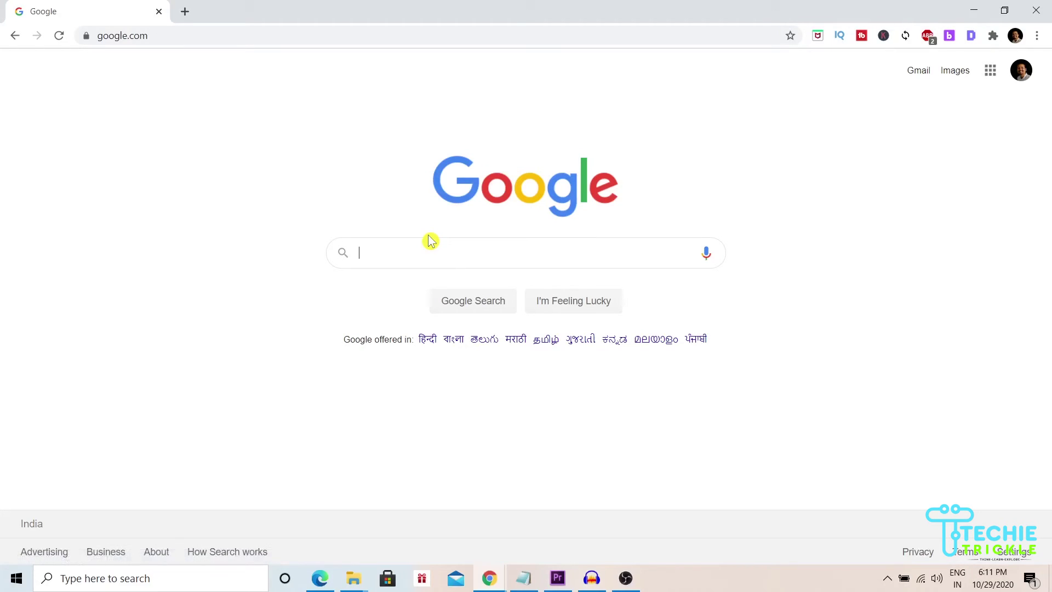
Search Google for mentimeter, open mentimeter.com and go to Your presentations
type("me")
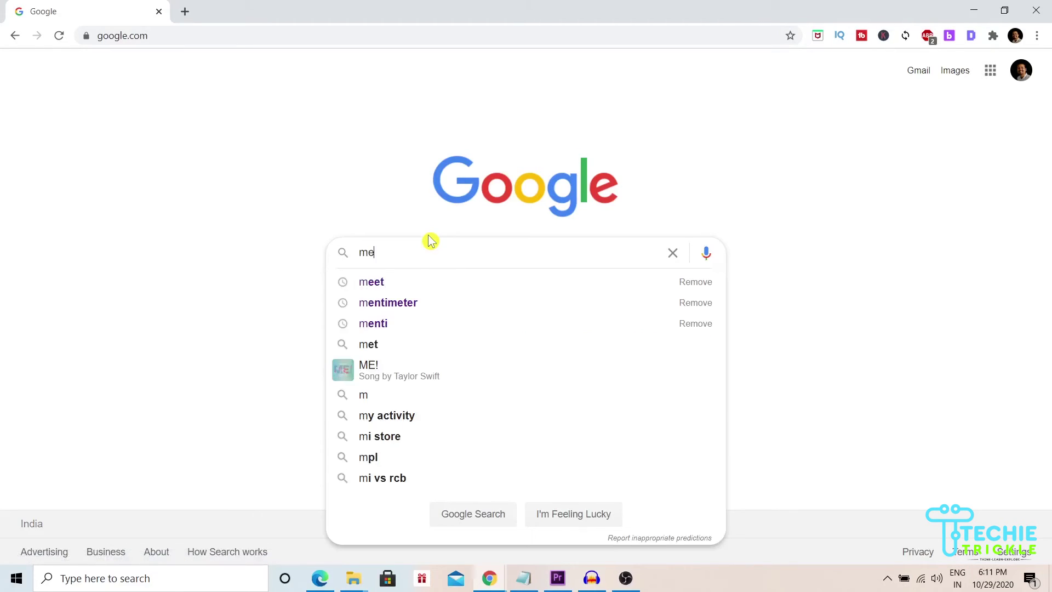
type("ntimeter")
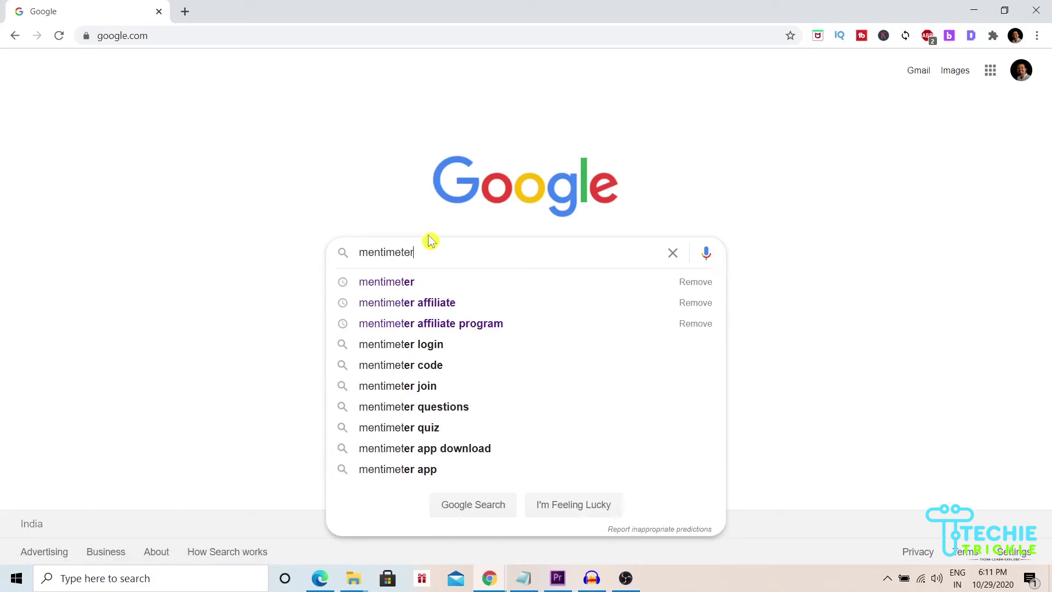
key("Return")
left_click(400, 281)
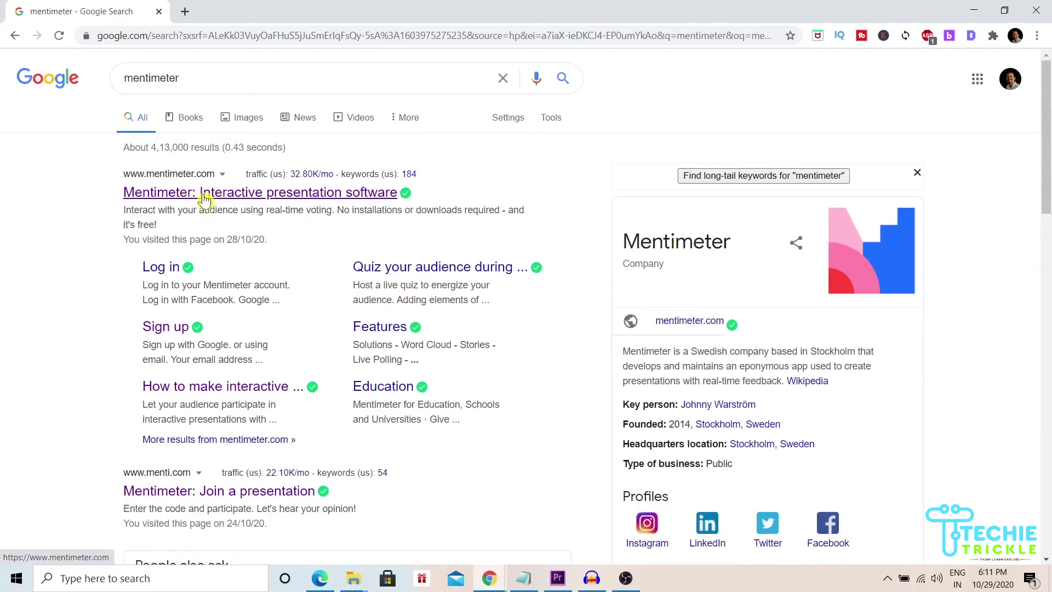
left_click(203, 194)
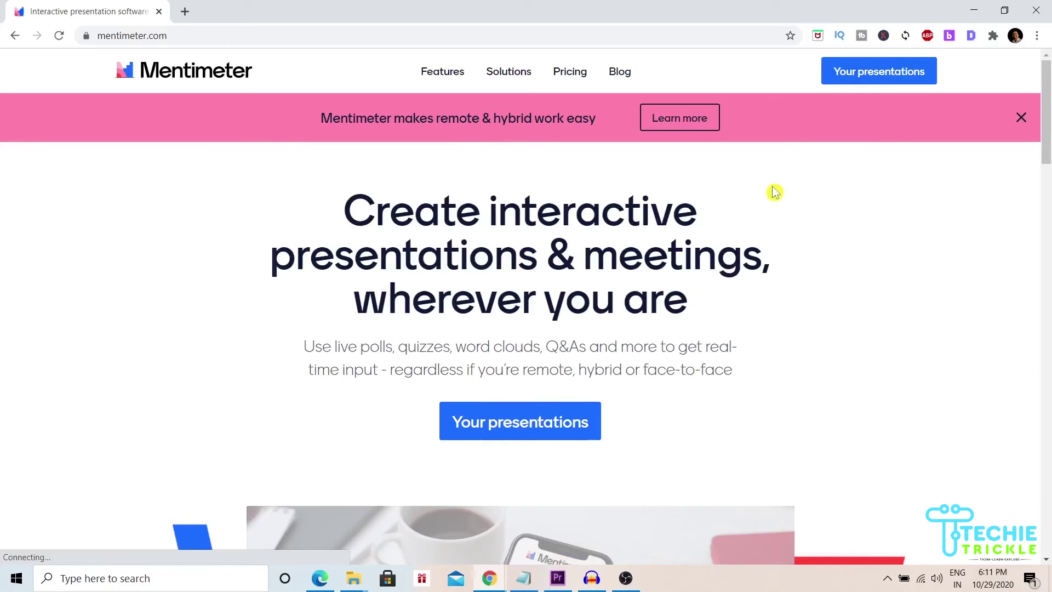
left_click(520, 432)
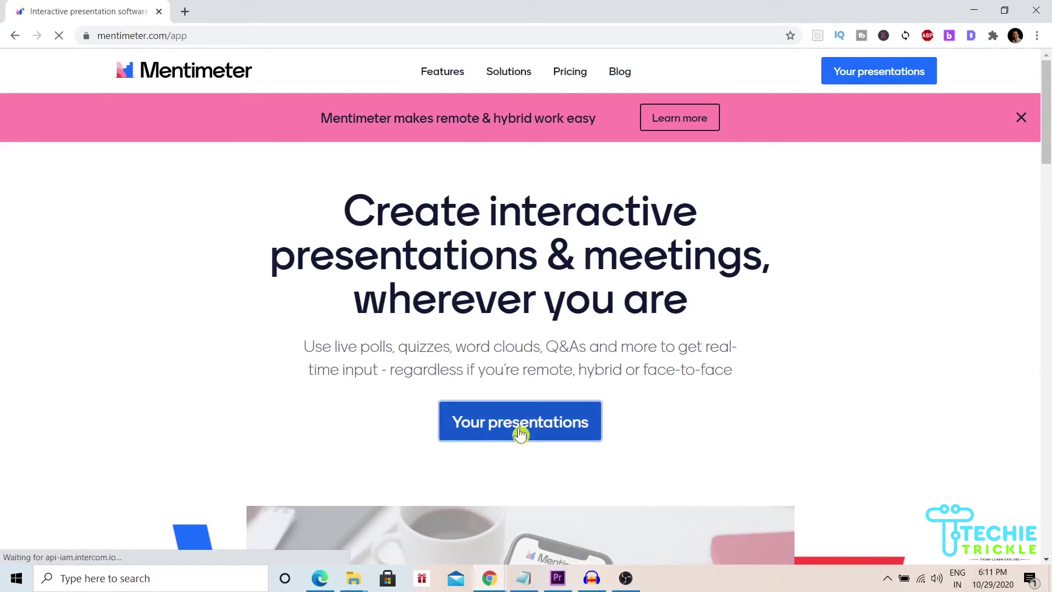
Share the Mentimeter tab into the Meet call using Present now > A Chrome tab
mouse_move(586, 584)
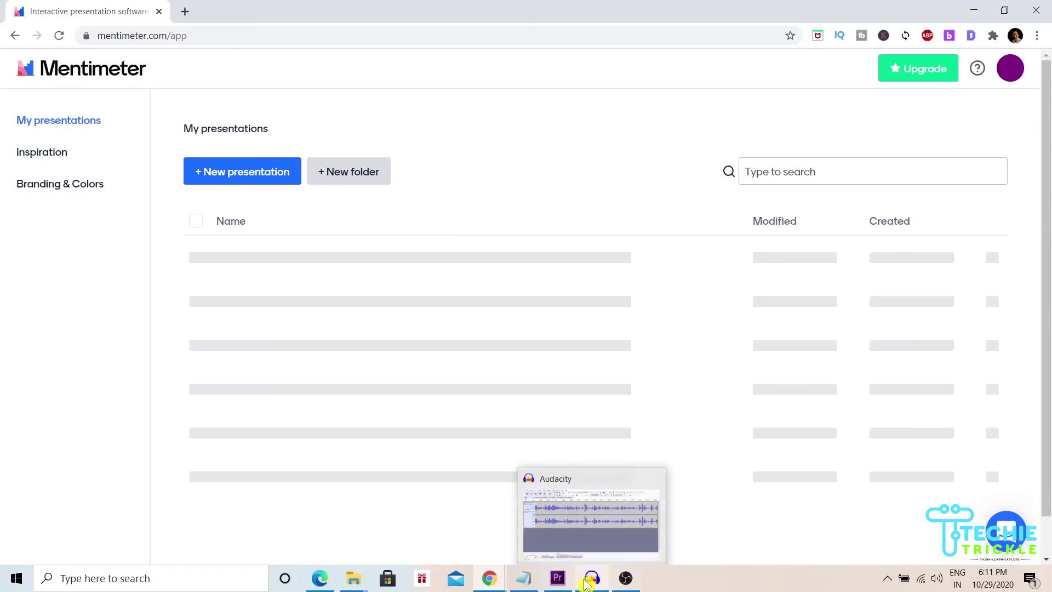
mouse_move(496, 576)
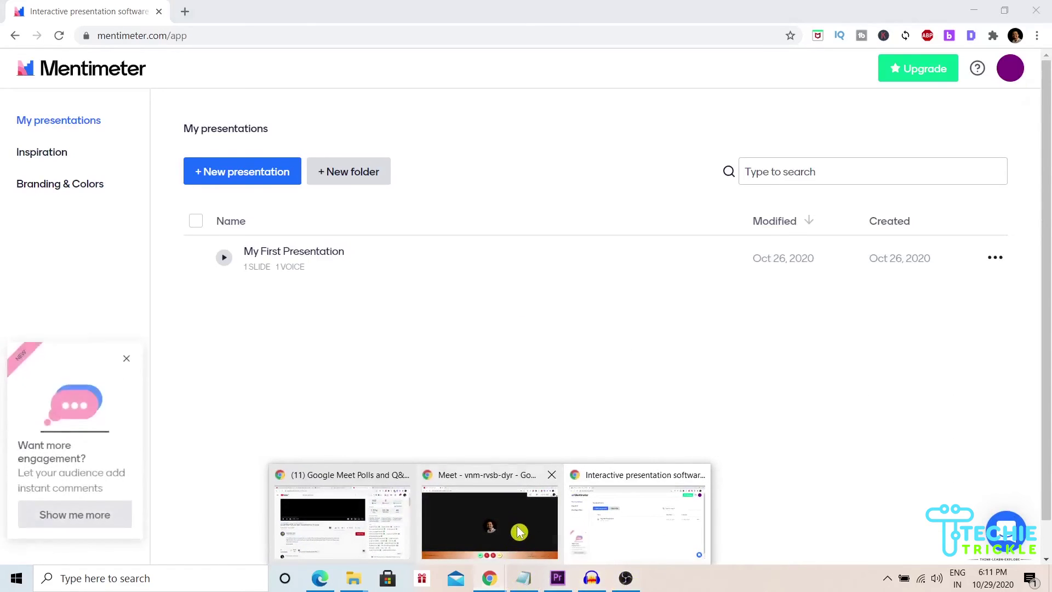
left_click(489, 523)
left_click(959, 534)
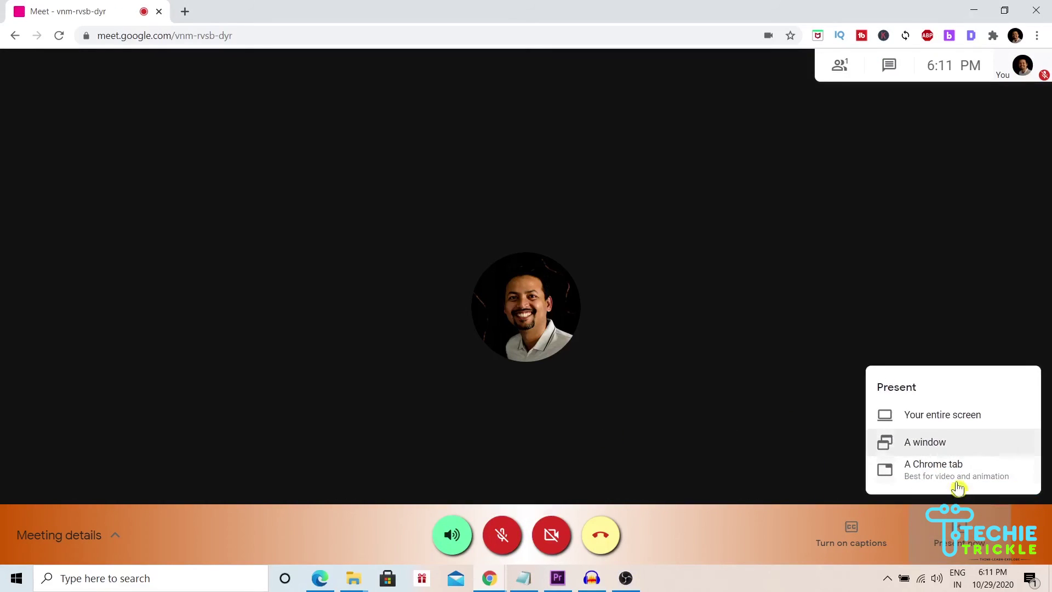
left_click(937, 450)
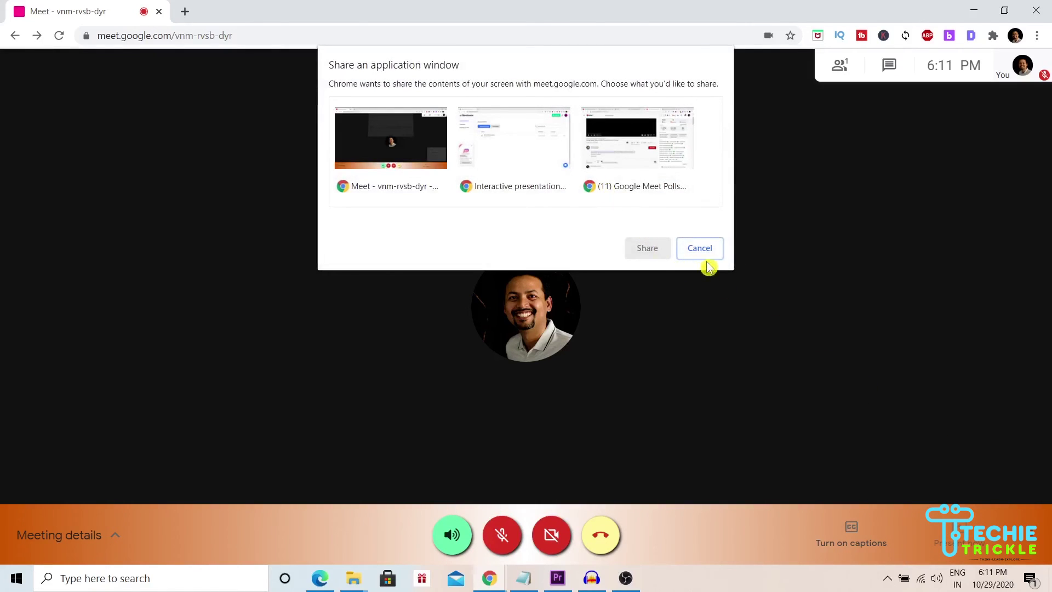
left_click(699, 256)
left_click(962, 541)
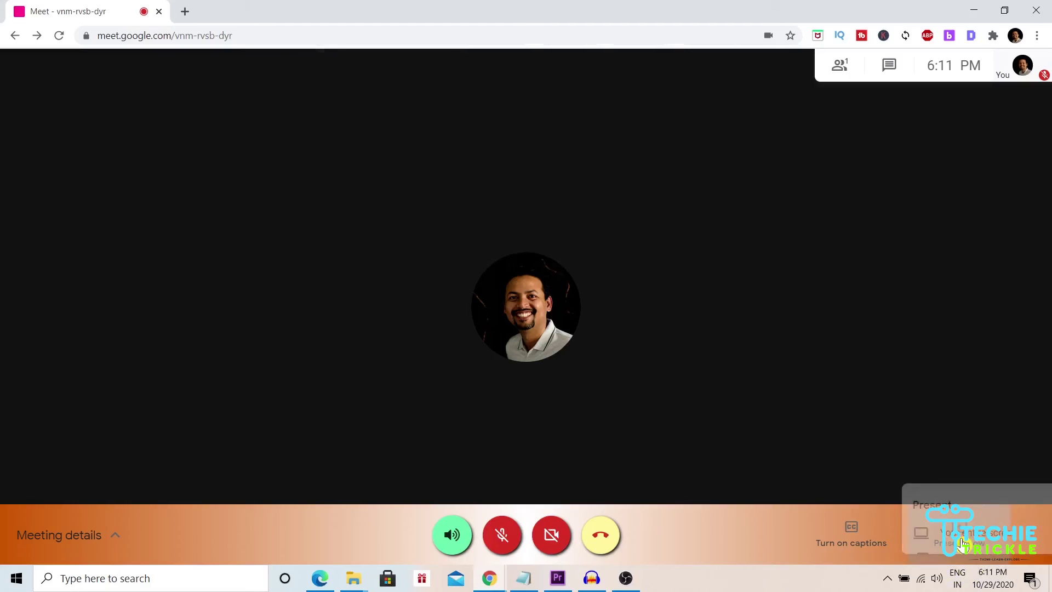
left_click(946, 470)
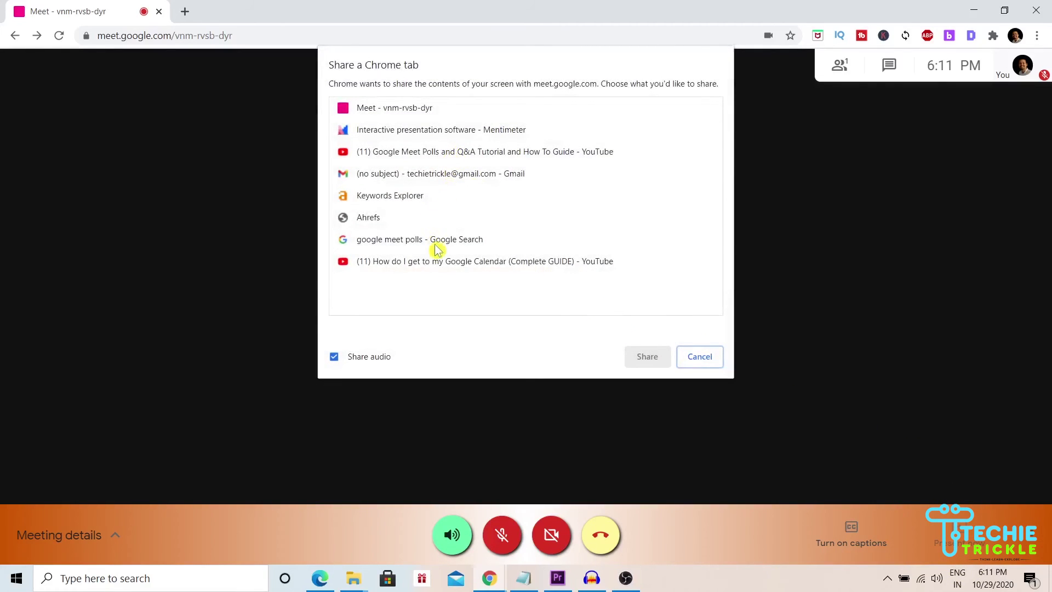
left_click(421, 134)
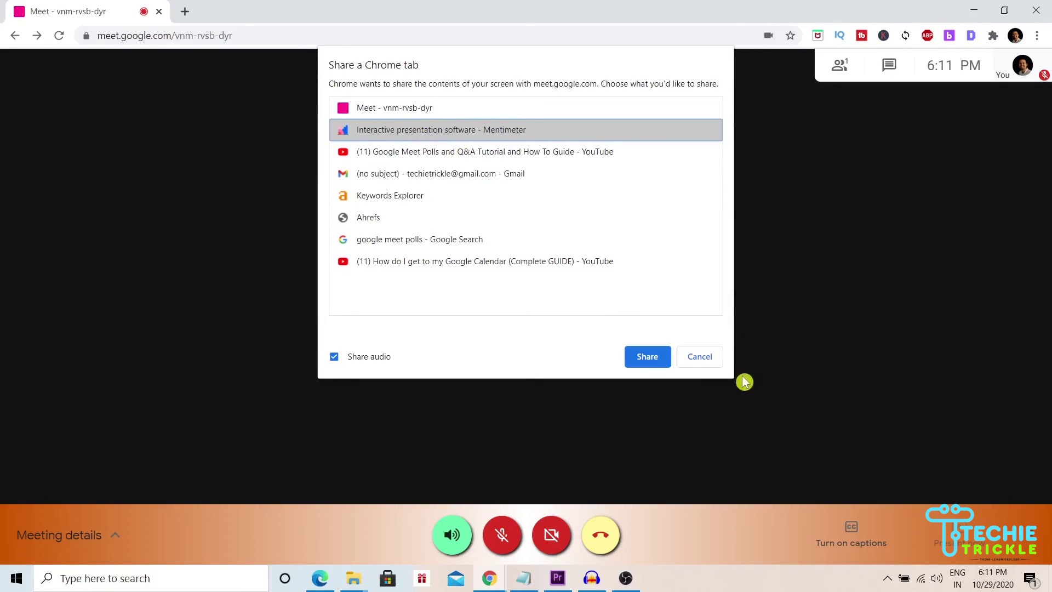
left_click(654, 358)
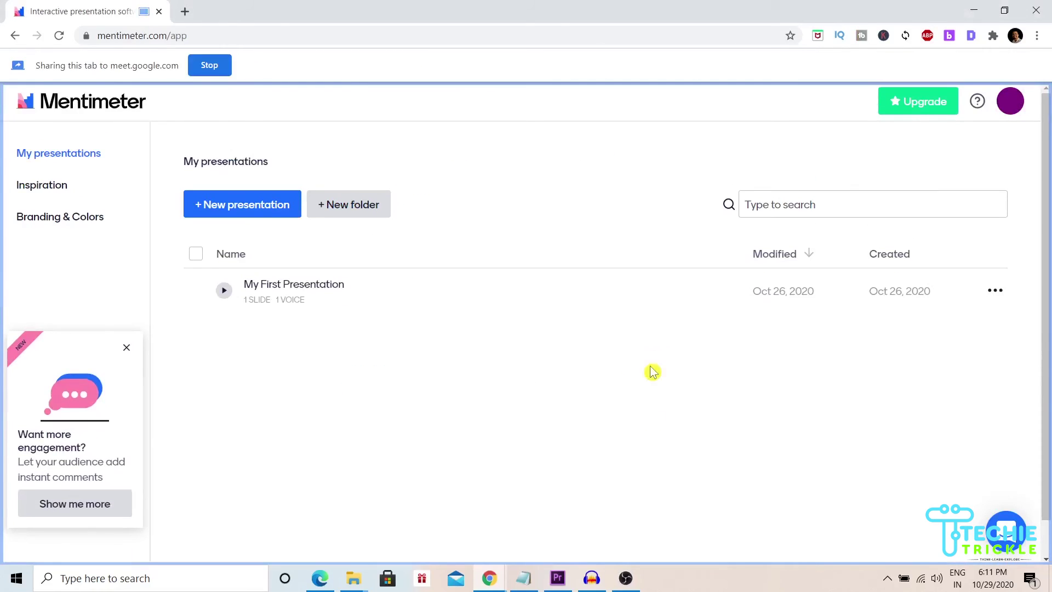
mouse_move(590, 579)
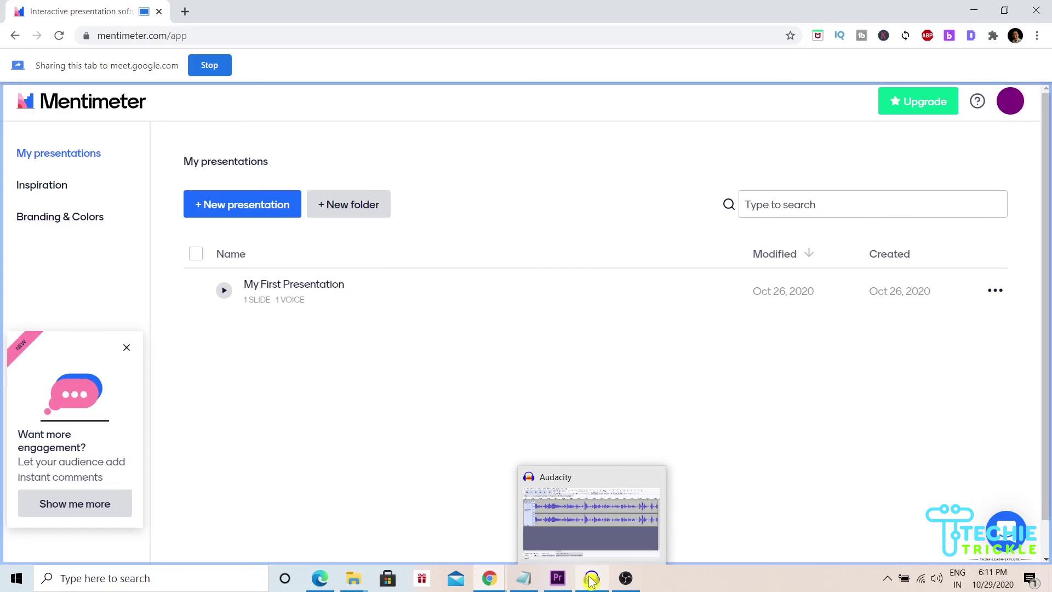